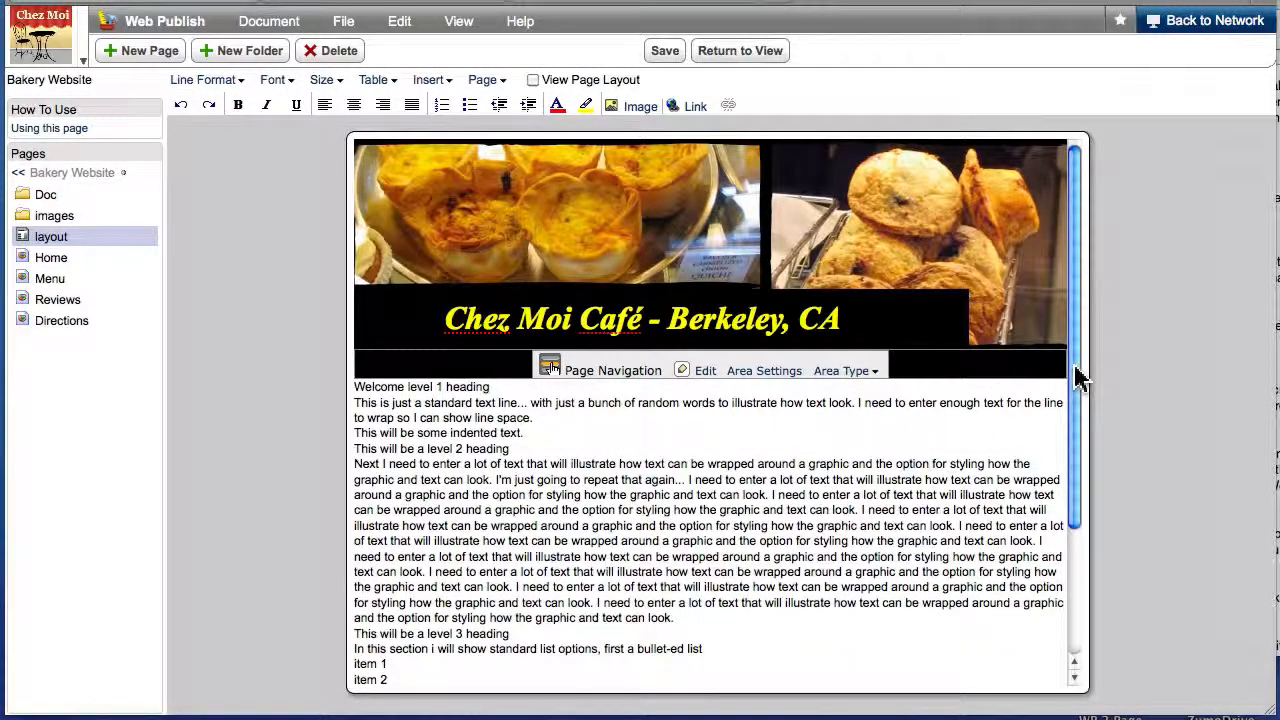
- Turn on the page layout settings for the layout page and set the view to Show Page
{"action": "left_click_drag", "start_coordinate": [1077, 373], "coordinate": [1077, 334]}
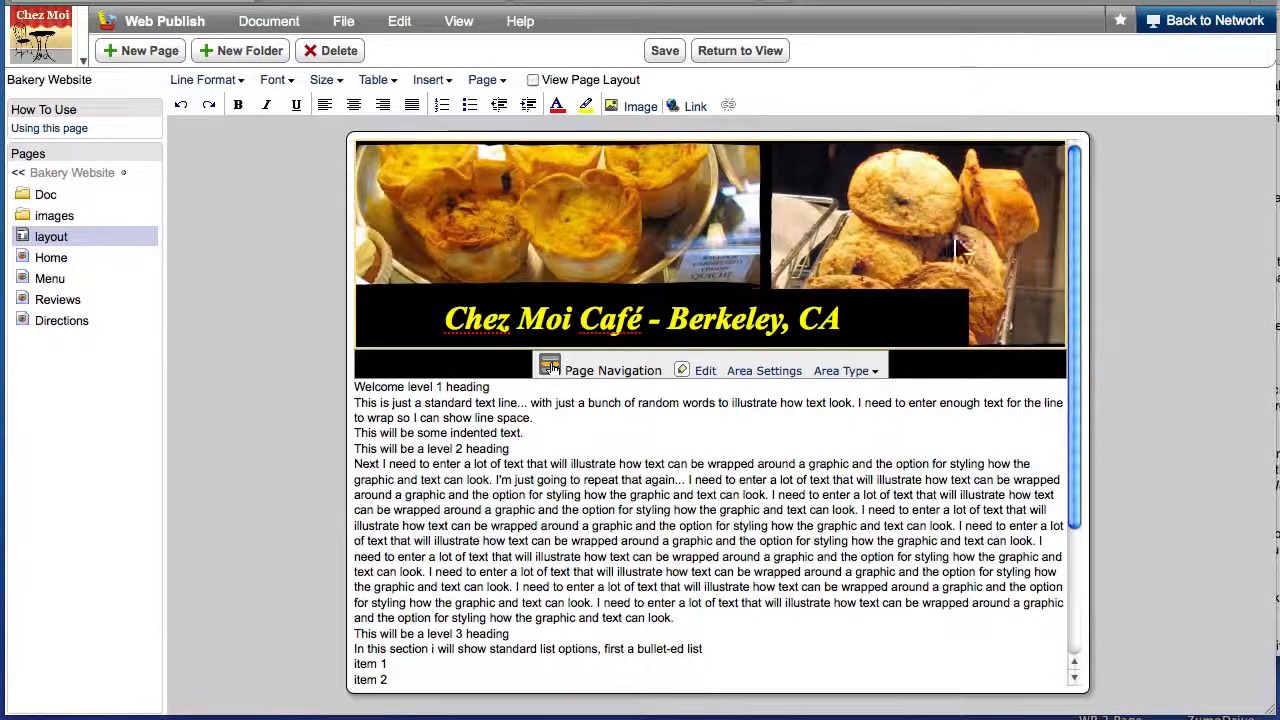
{"action": "left_click", "coordinate": [535, 81]}
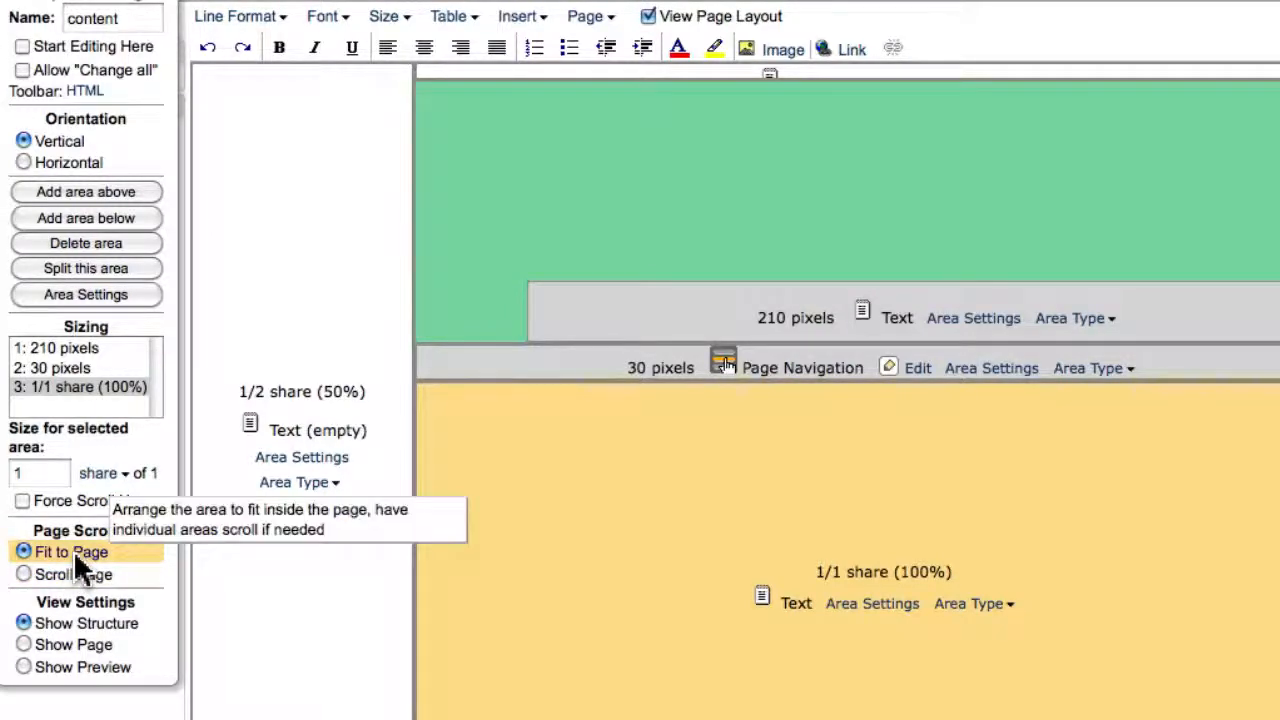
{"action": "left_click", "coordinate": [57, 635]}
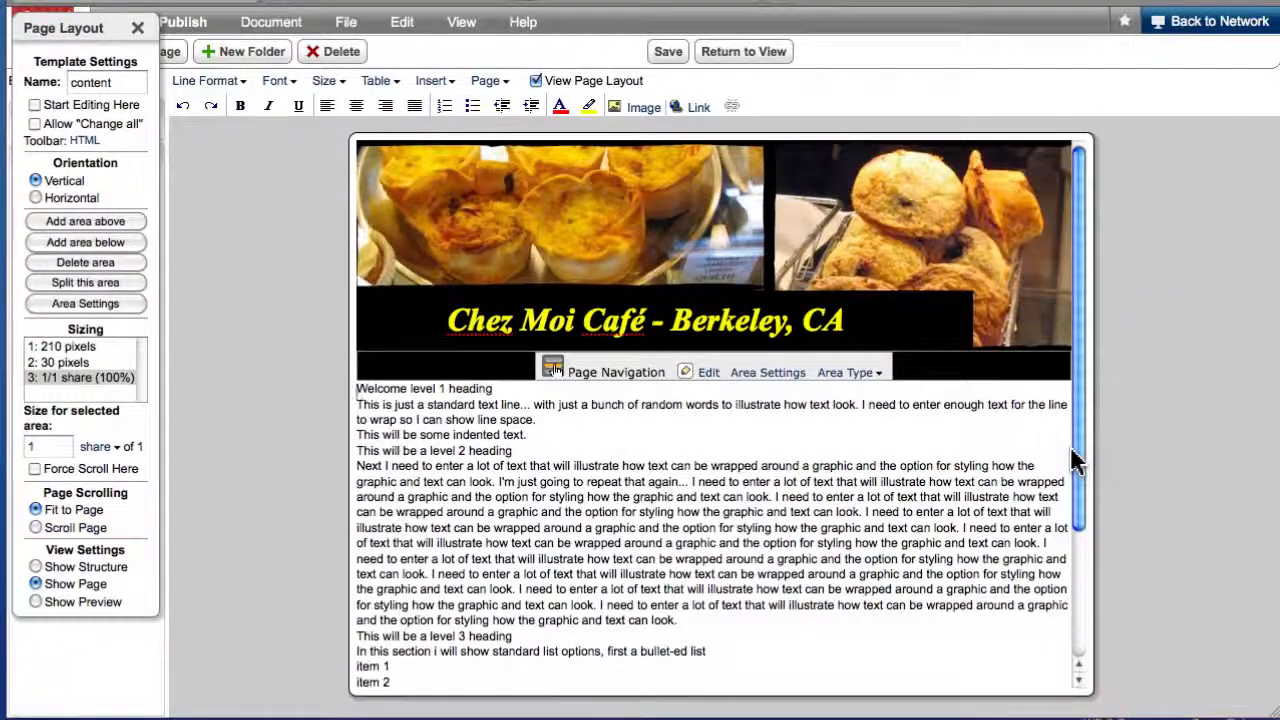
{"action": "mouse_move", "coordinate": [1076, 460]}
{"action": "left_mouse_down"}
{"action": "mouse_move", "coordinate": [1089, 591]}
{"action": "mouse_move", "coordinate": [1080, 437]}
{"action": "left_mouse_up"}
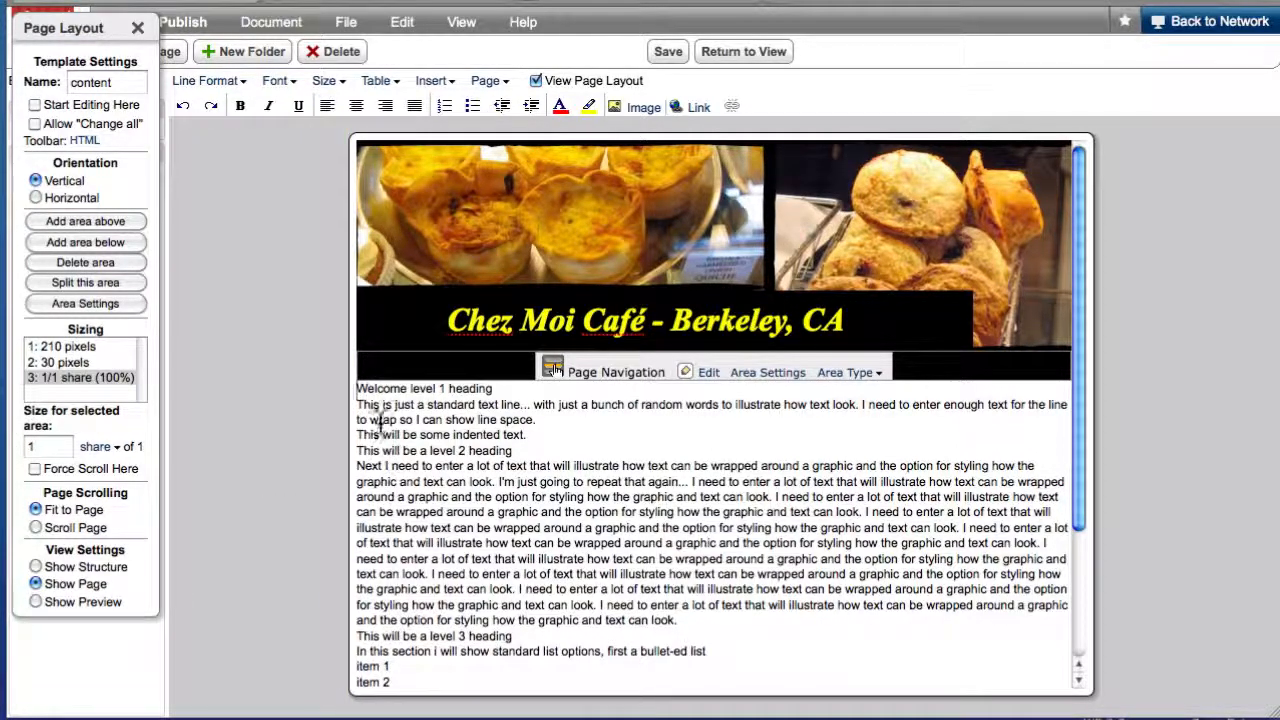
- Turn on Force Scroll Here for the main text area and set the page scrolling to Scroll Page
{"action": "left_click", "coordinate": [361, 399]}
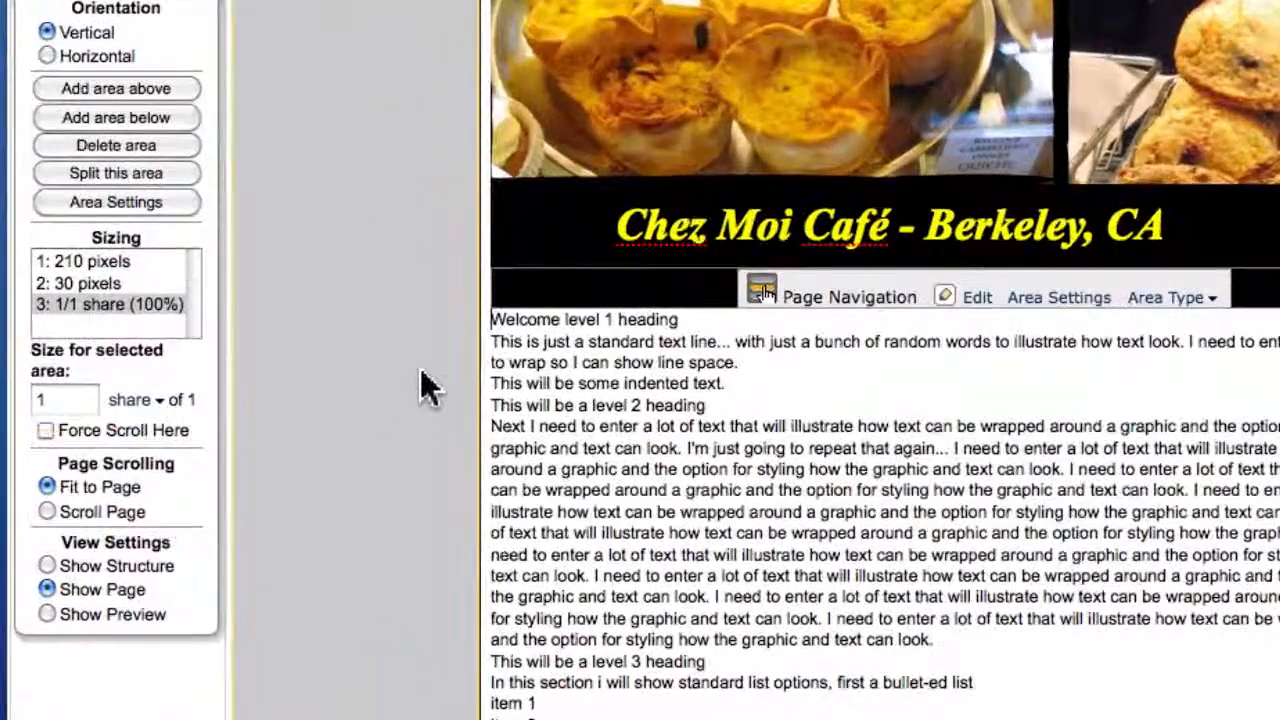
{"action": "left_click", "coordinate": [492, 320]}
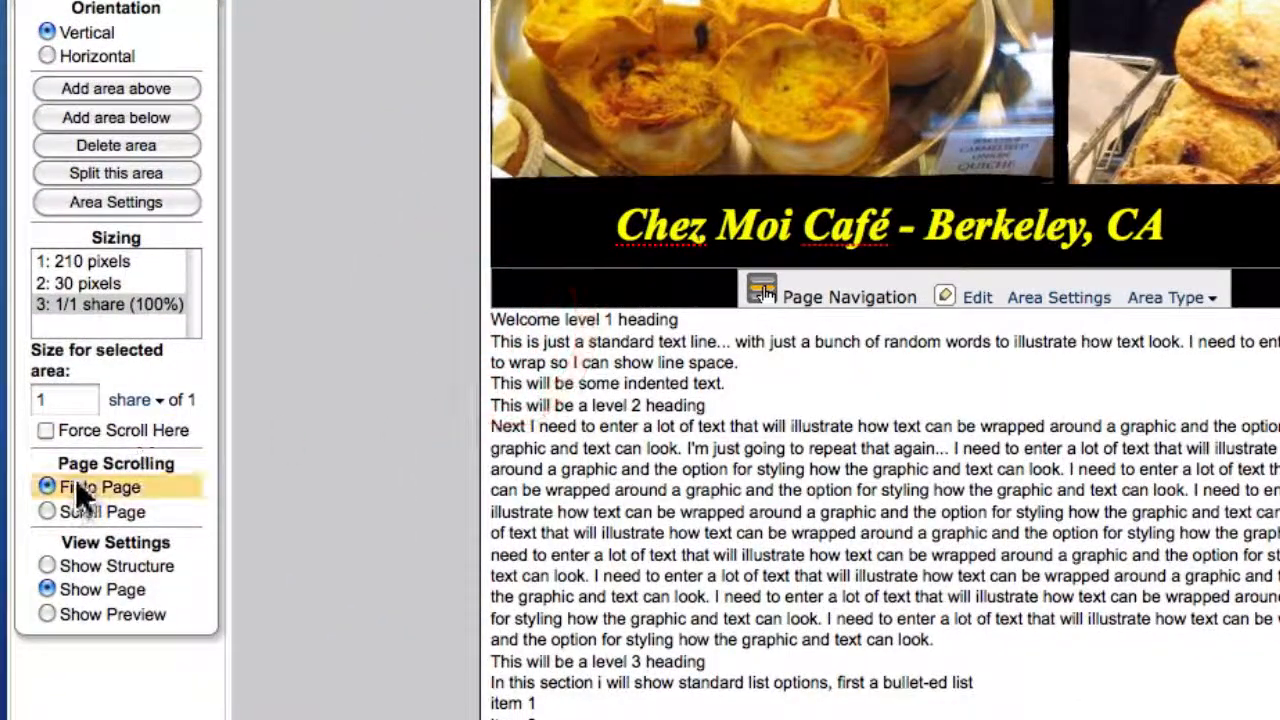
{"action": "left_click", "coordinate": [55, 430]}
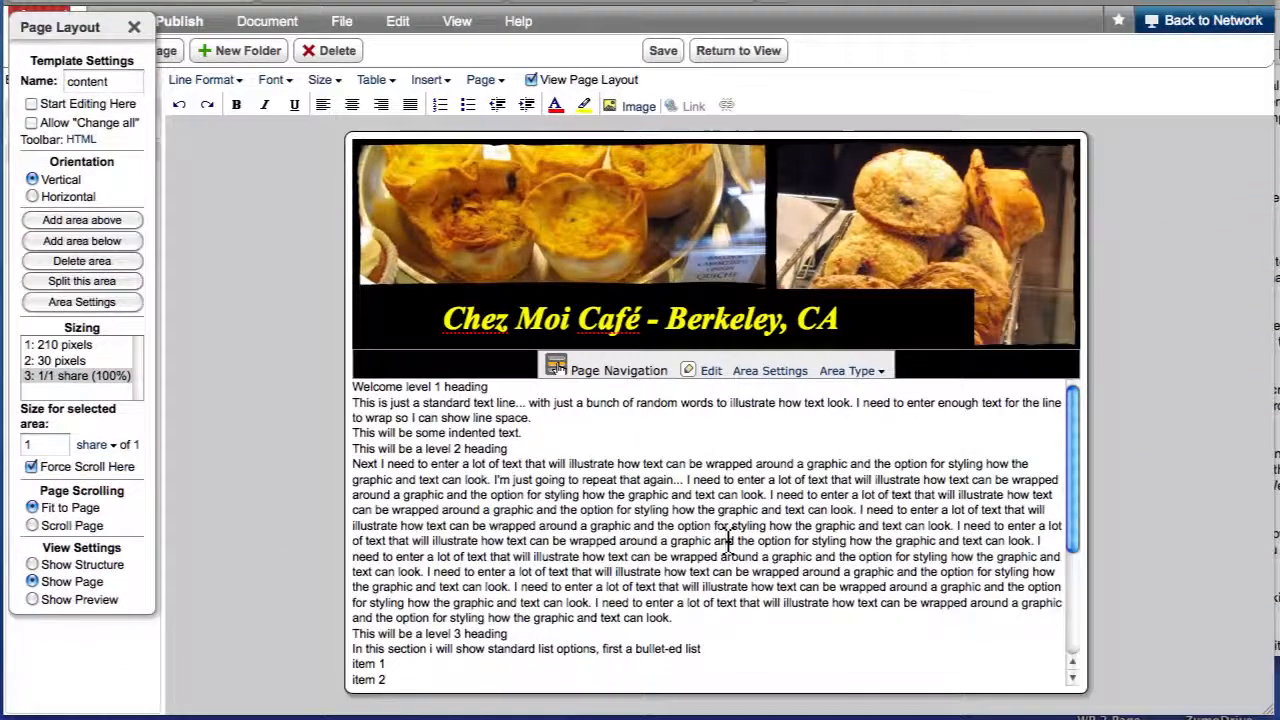
{"action": "mouse_move", "coordinate": [1072, 487]}
{"action": "left_mouse_down"}
{"action": "mouse_move", "coordinate": [1071, 591]}
{"action": "mouse_move", "coordinate": [1063, 472]}
{"action": "left_mouse_up"}
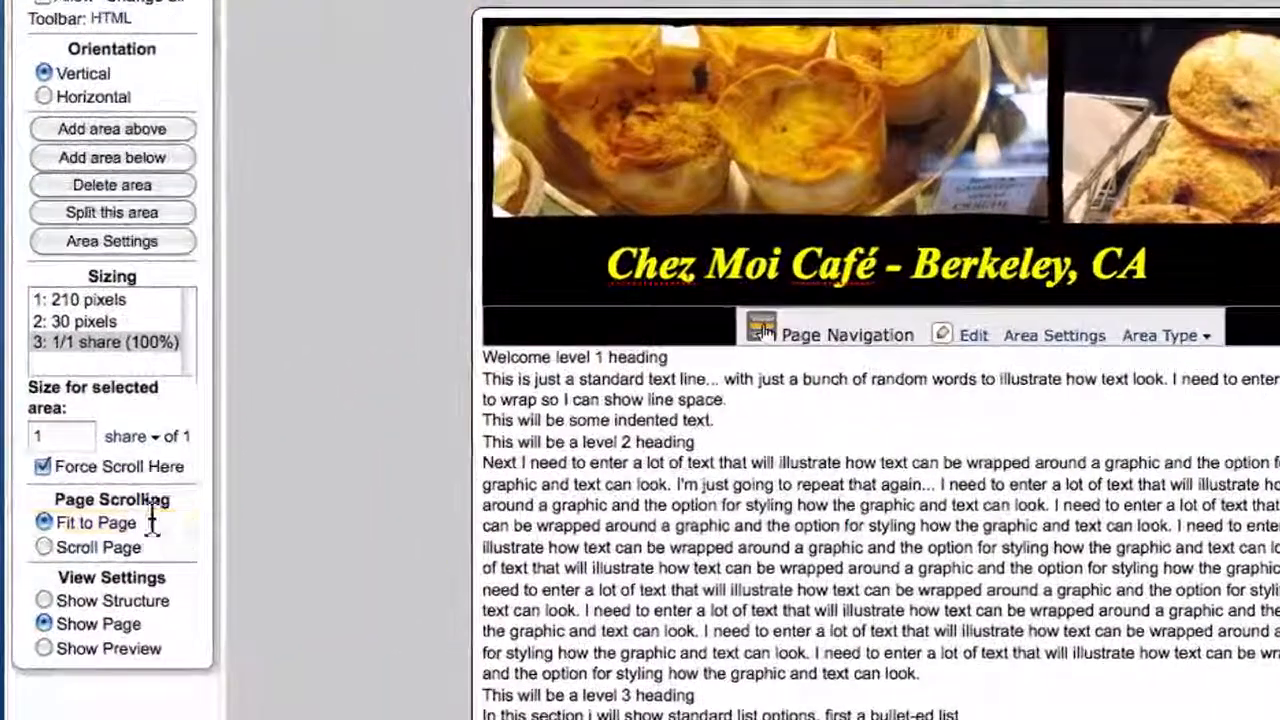
{"action": "left_click", "coordinate": [93, 547]}
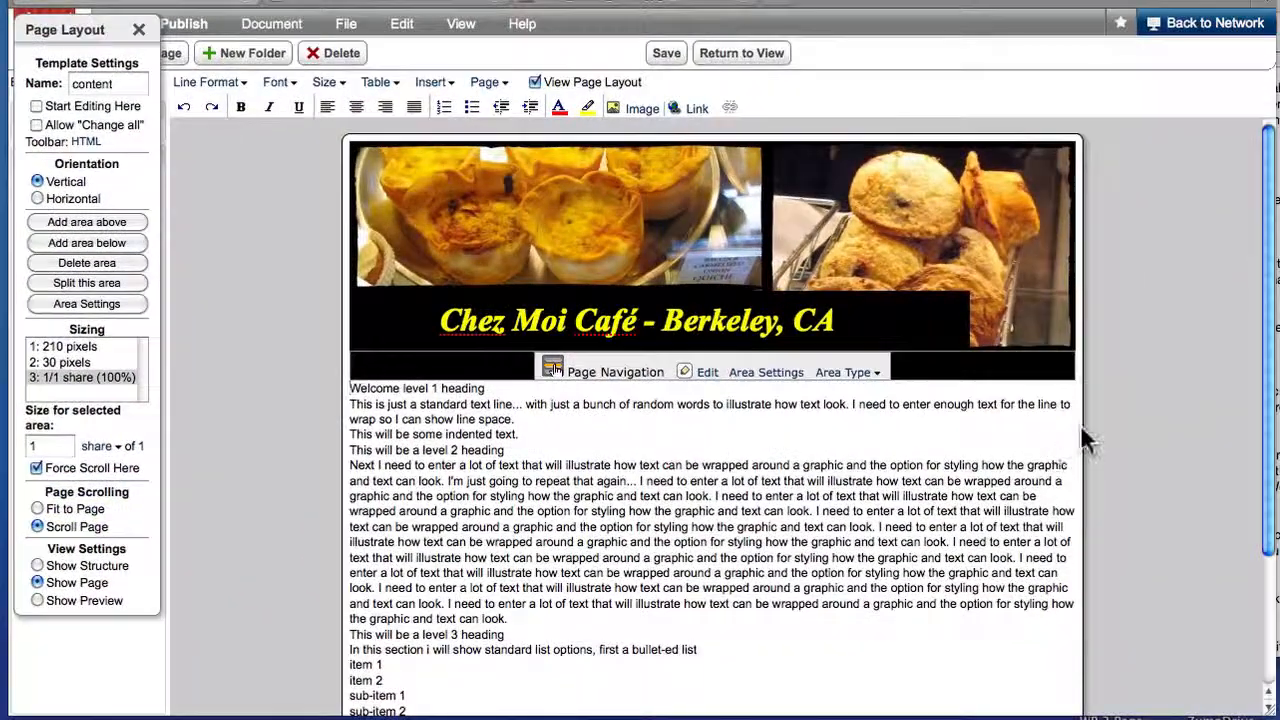
{"action": "left_click_drag", "start_coordinate": [1273, 345], "coordinate": [1273, 473]}
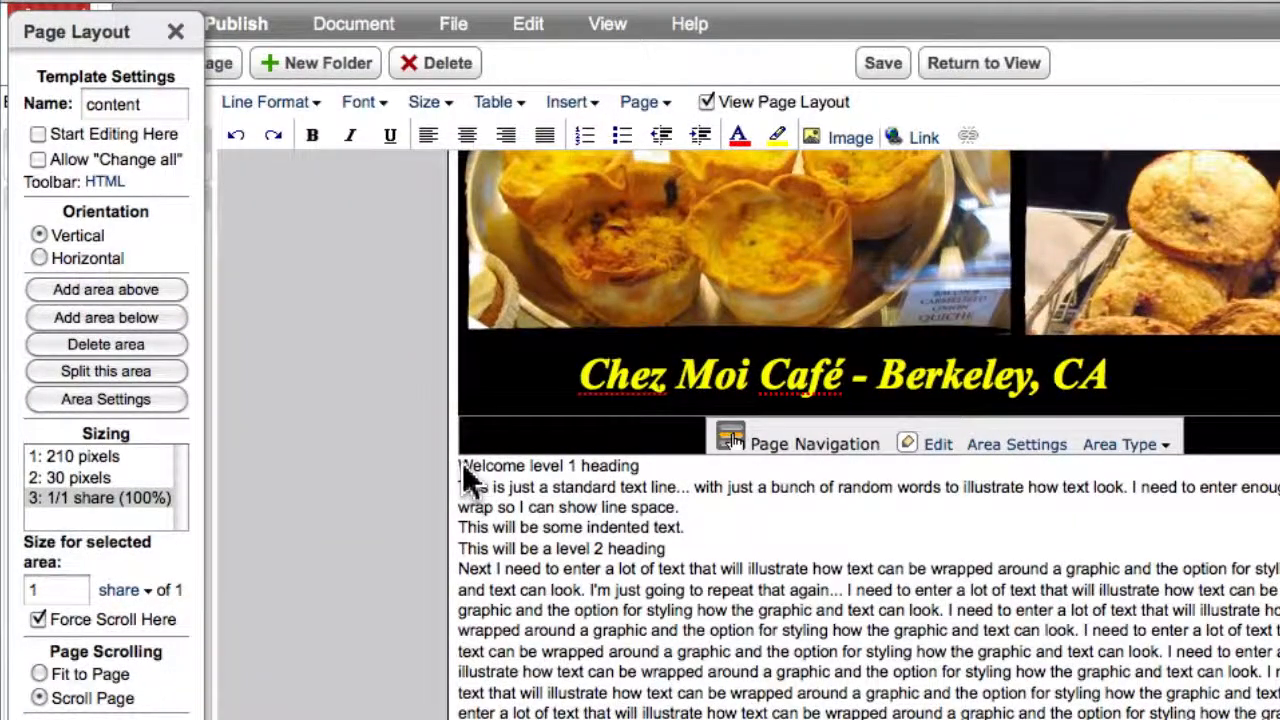
- Format the line "Welcome level 1 heading" as Heading 1
{"action": "left_click", "coordinate": [462, 464]}
{"action": "left_click", "coordinate": [463, 466]}
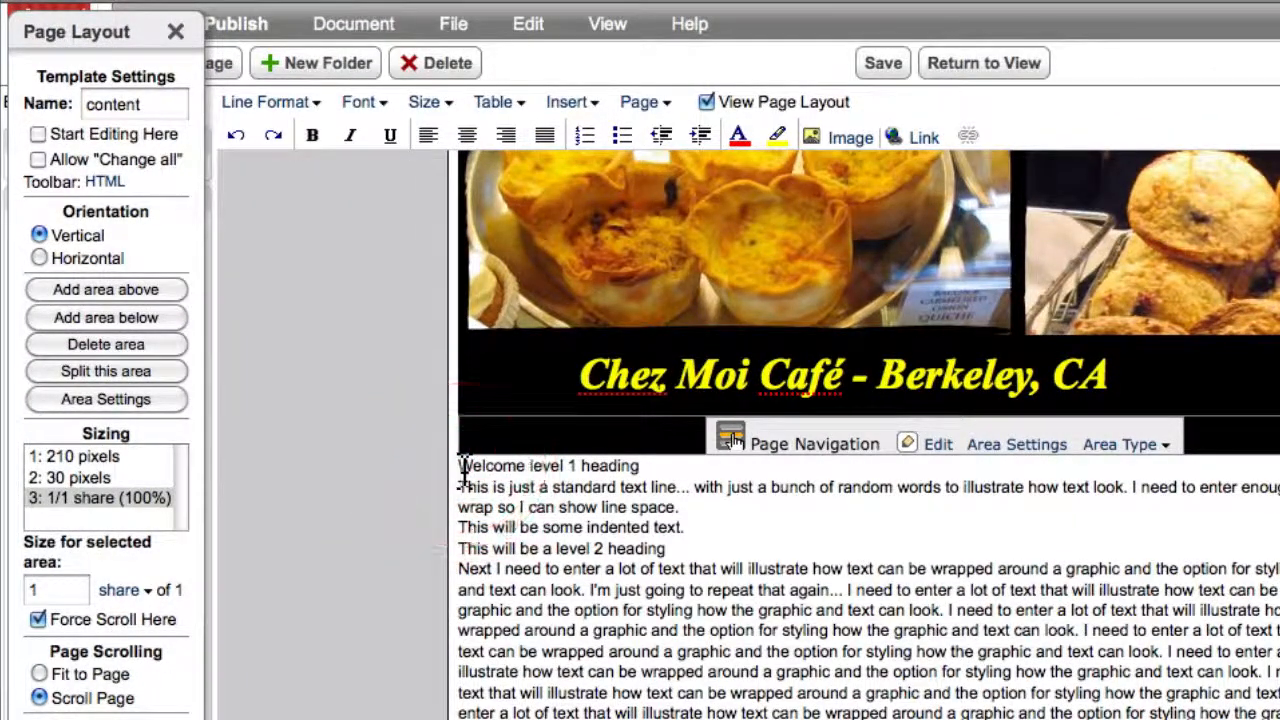
{"action": "left_click", "coordinate": [272, 104]}
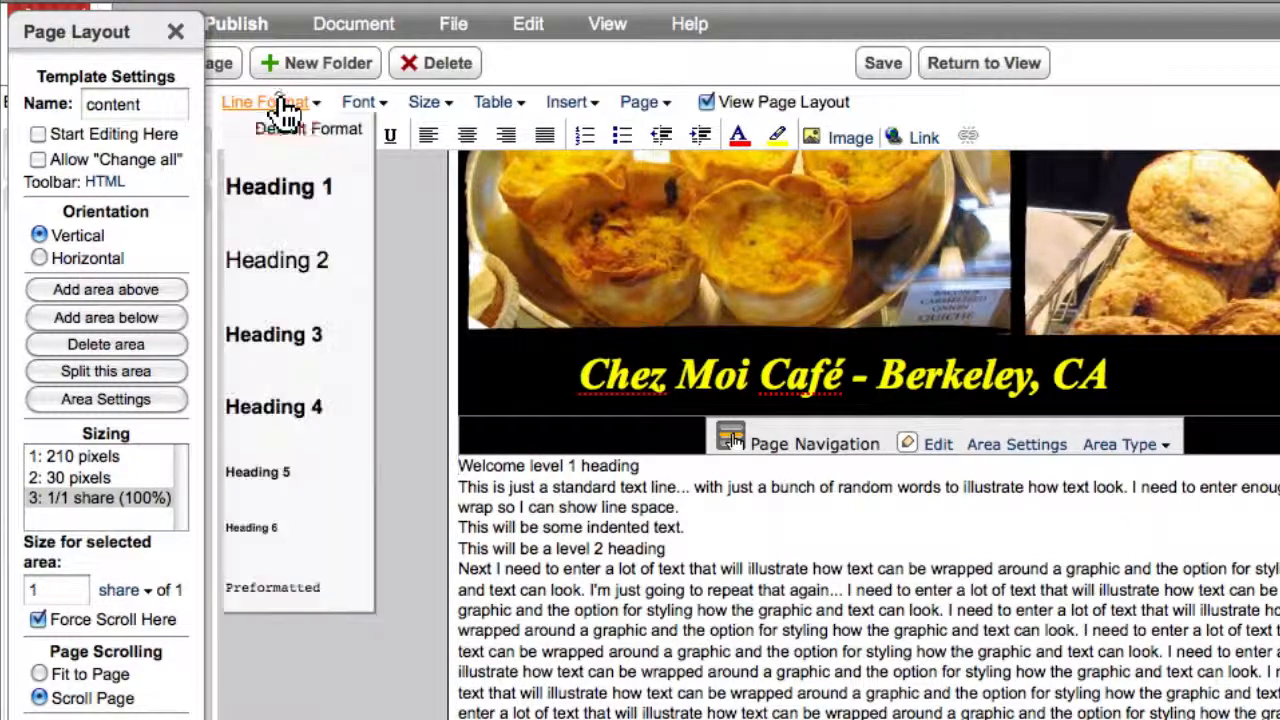
{"action": "left_click", "coordinate": [300, 192]}
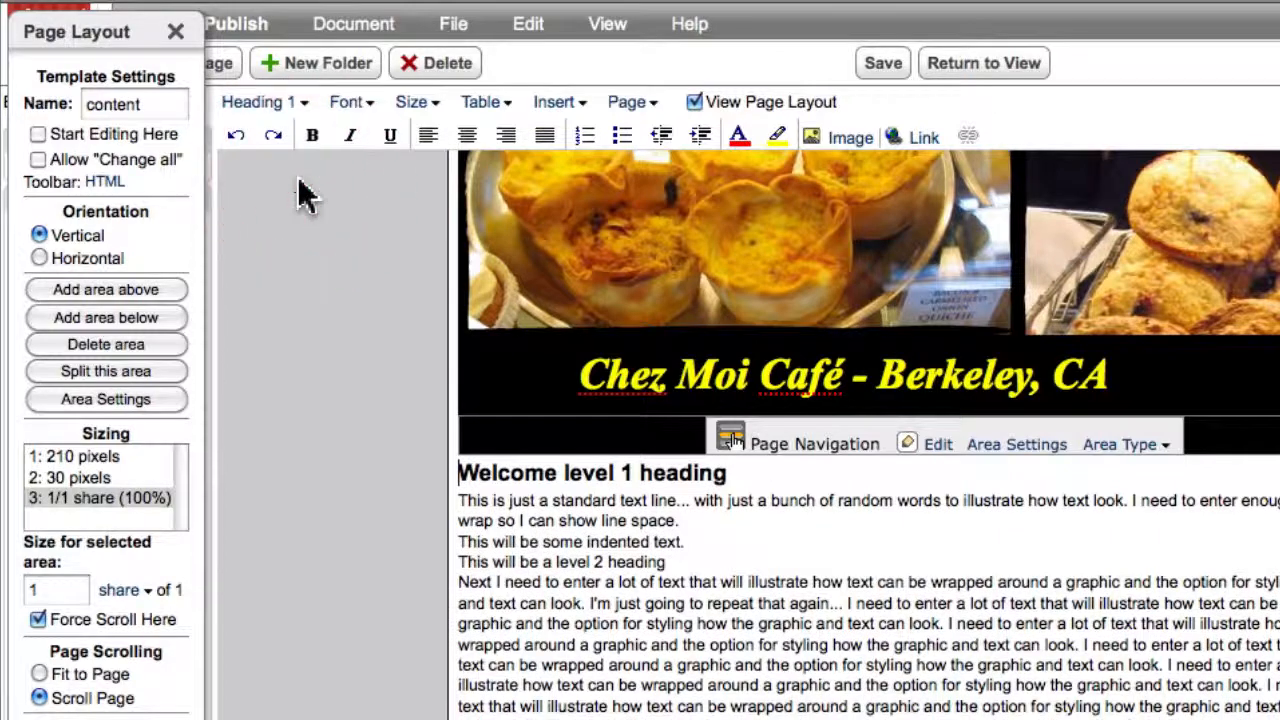
- Indent the line "This will be some indented text." and format "This will be a level 2 heading" as Heading 2
{"action": "left_click", "coordinate": [462, 542]}
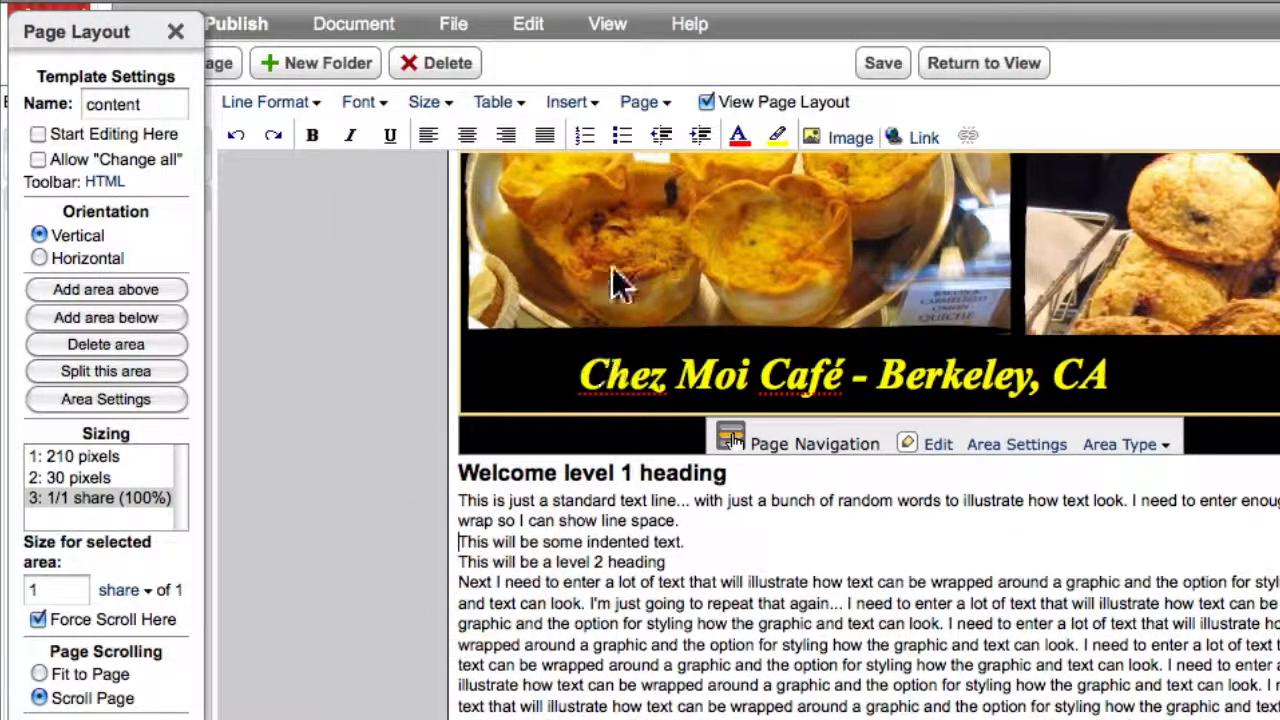
{"action": "left_click", "coordinate": [700, 140]}
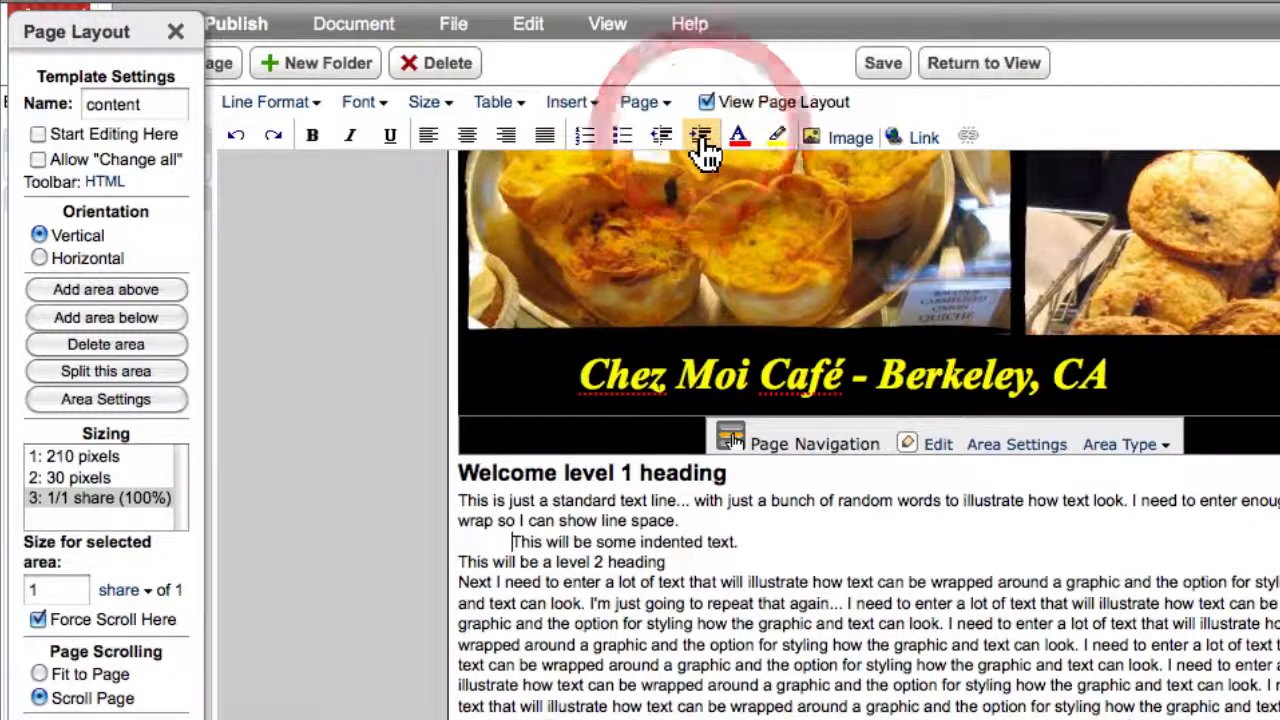
{"action": "left_click", "coordinate": [270, 106]}
{"action": "left_click", "coordinate": [271, 270]}
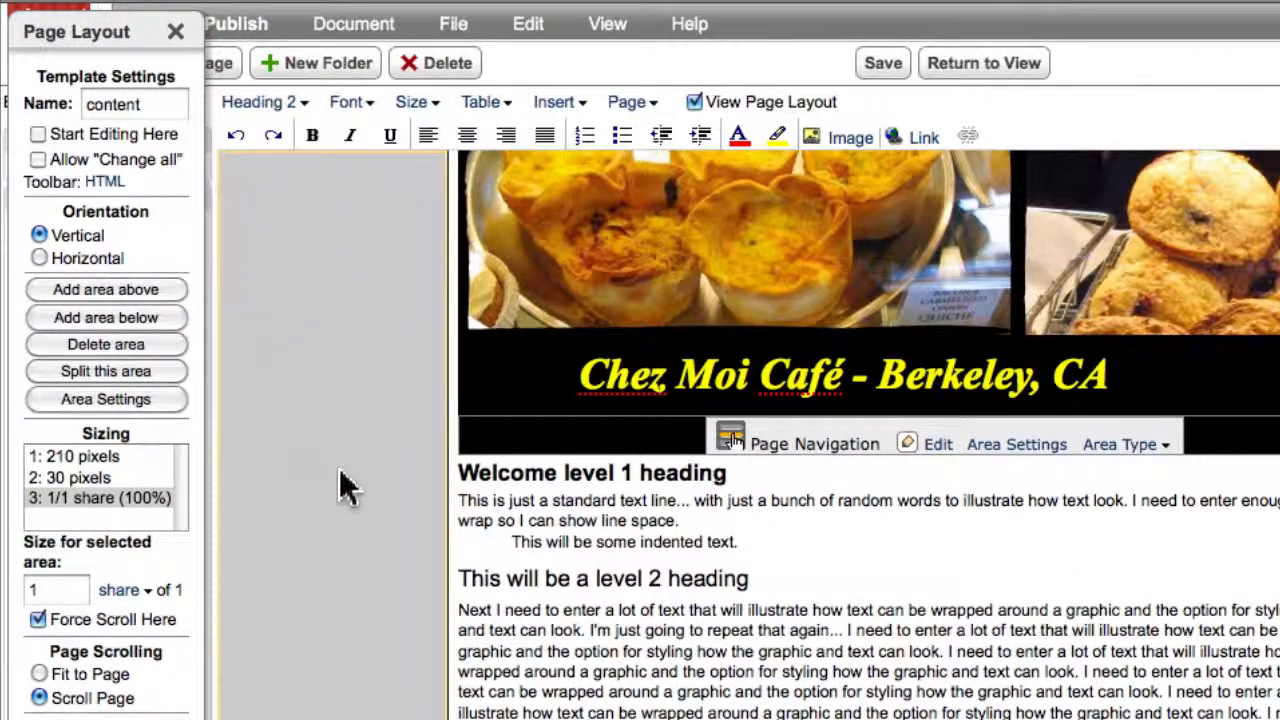
- Insert the small headshot JPG from the images folder at the third line of the long paragraph, with text flow set to Left
{"action": "left_click", "coordinate": [461, 660]}
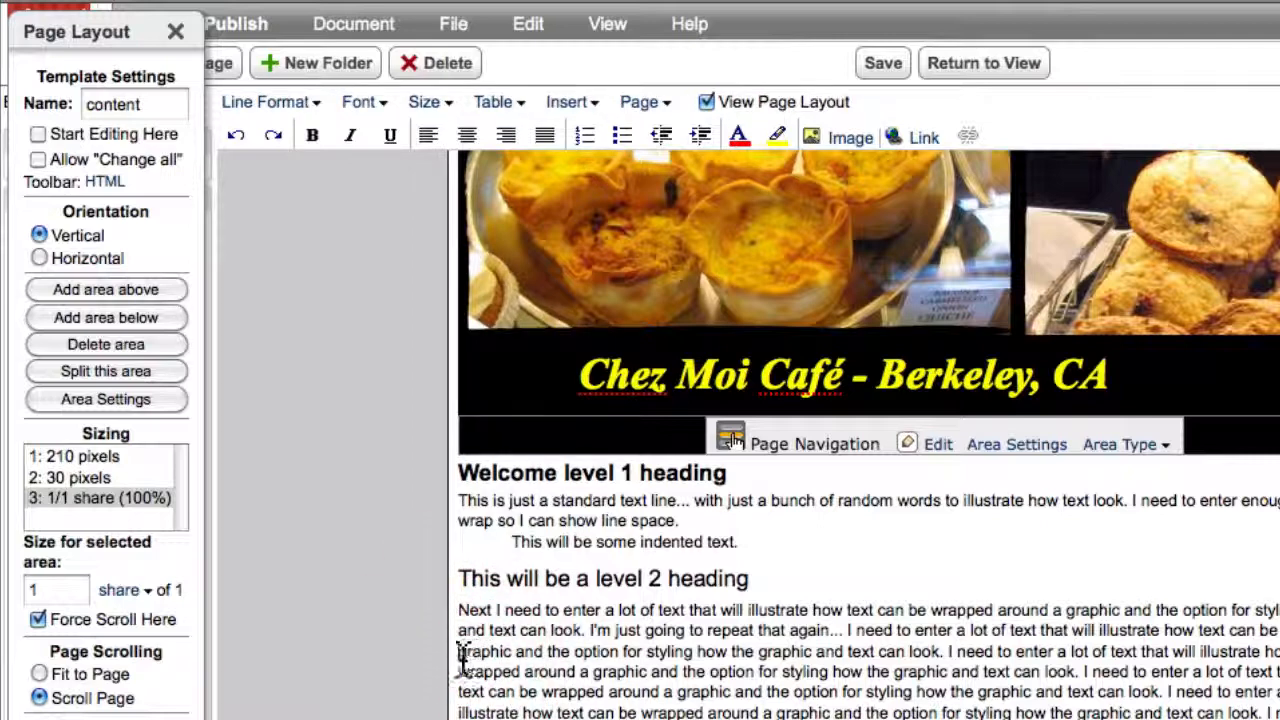
{"action": "left_click", "coordinate": [461, 656]}
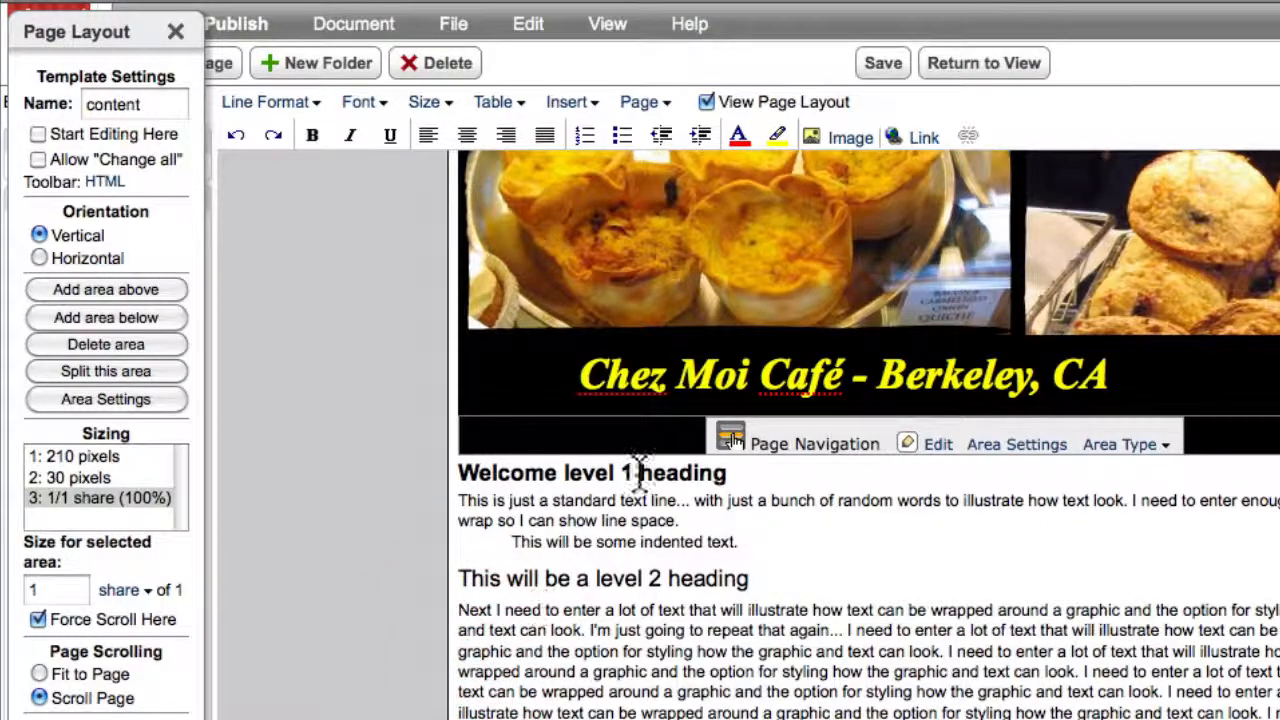
{"action": "left_click", "coordinate": [828, 140]}
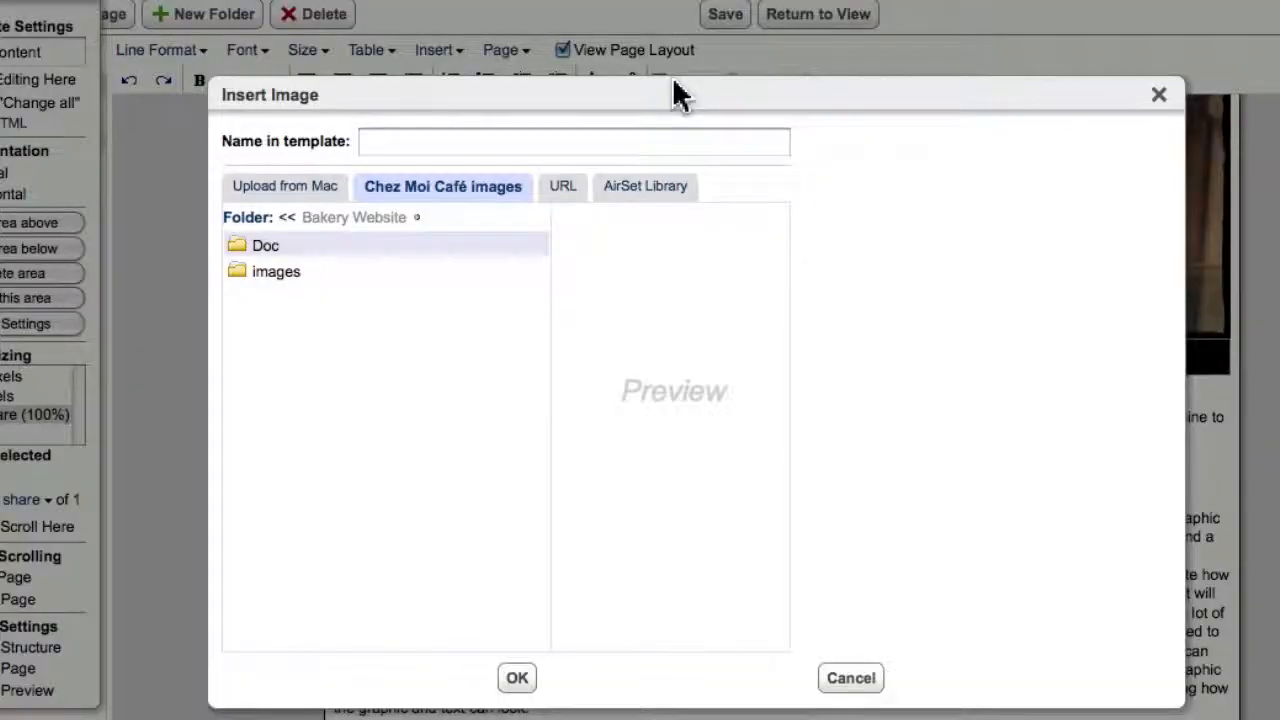
{"action": "left_click", "coordinate": [386, 282]}
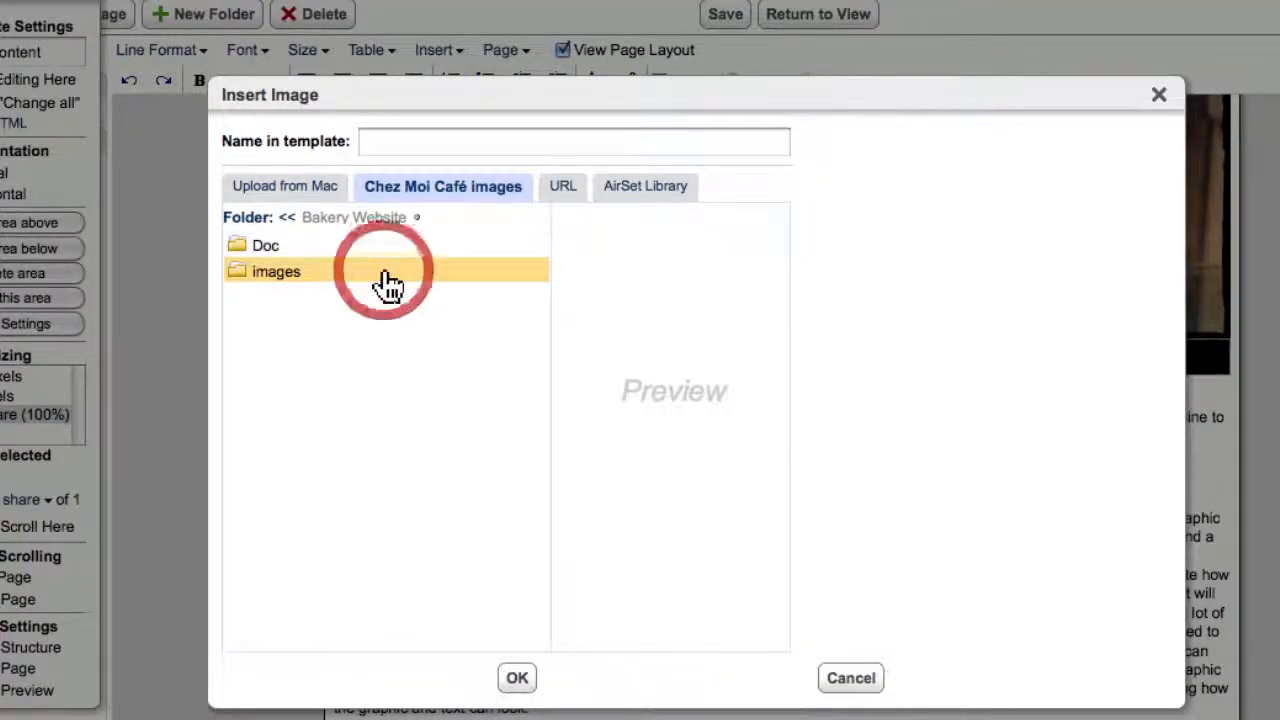
{"action": "left_click", "coordinate": [386, 283]}
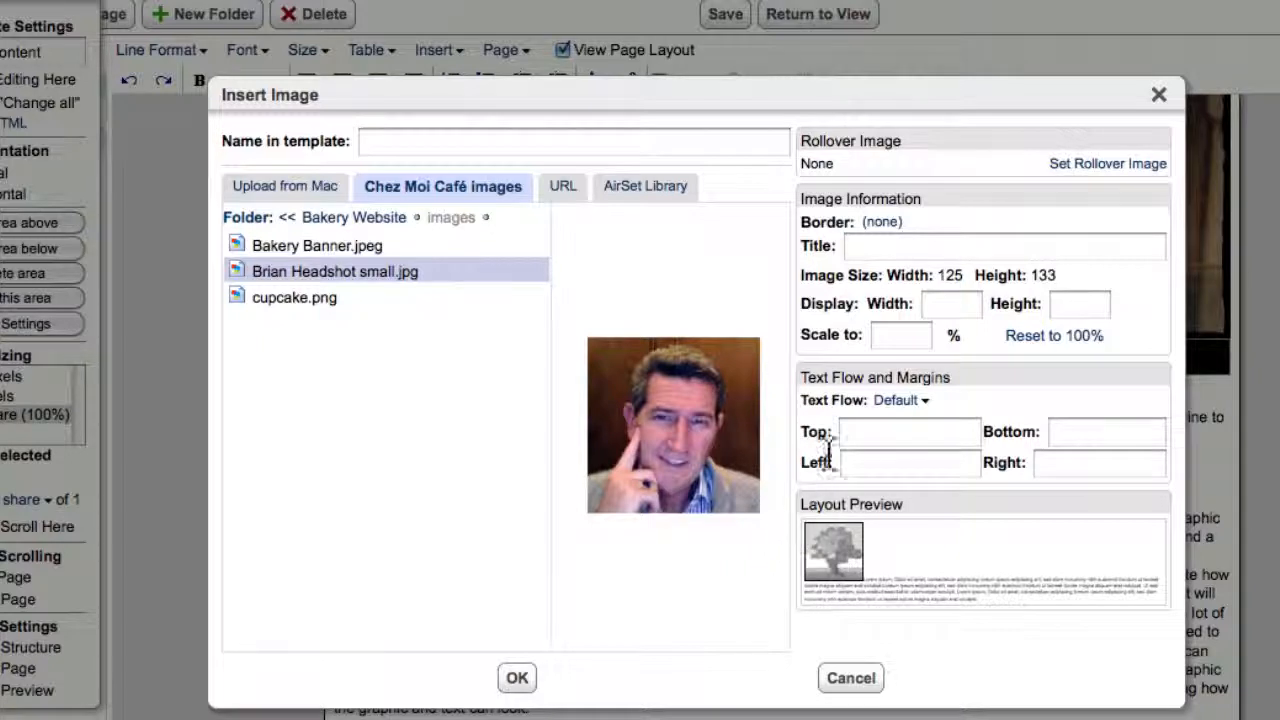
{"action": "left_click", "coordinate": [895, 401]}
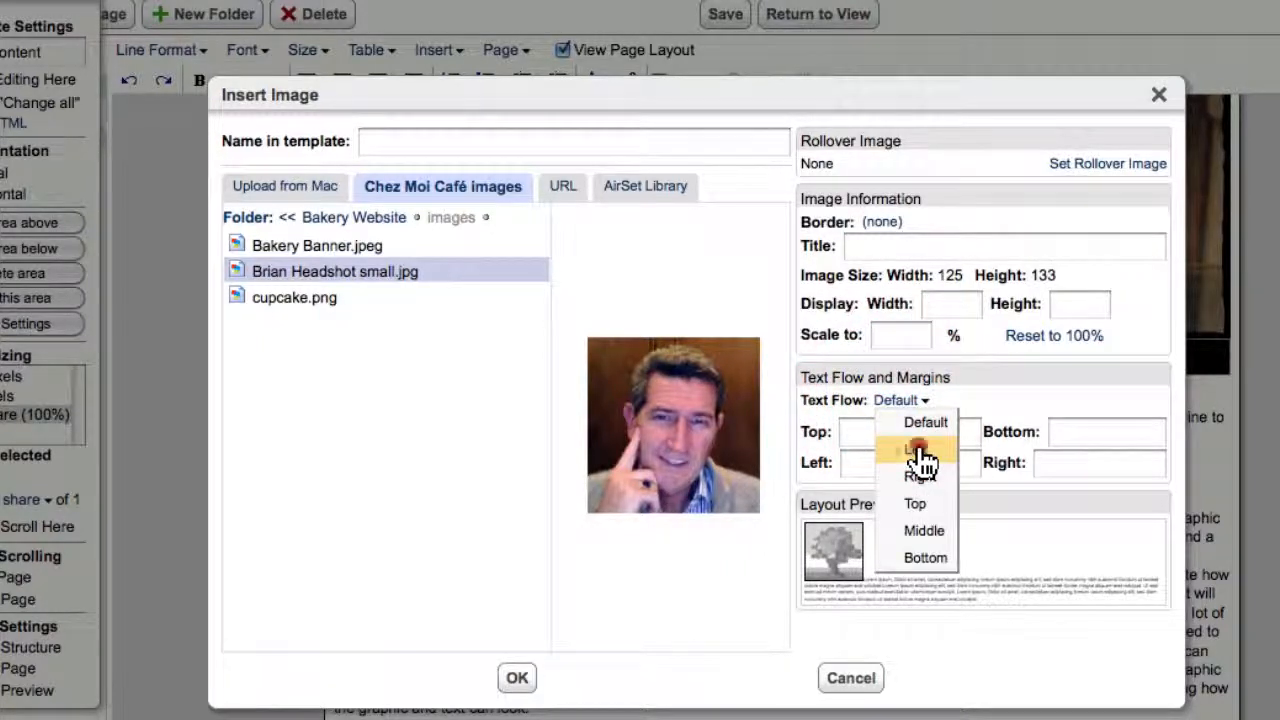
{"action": "left_click", "coordinate": [912, 449]}
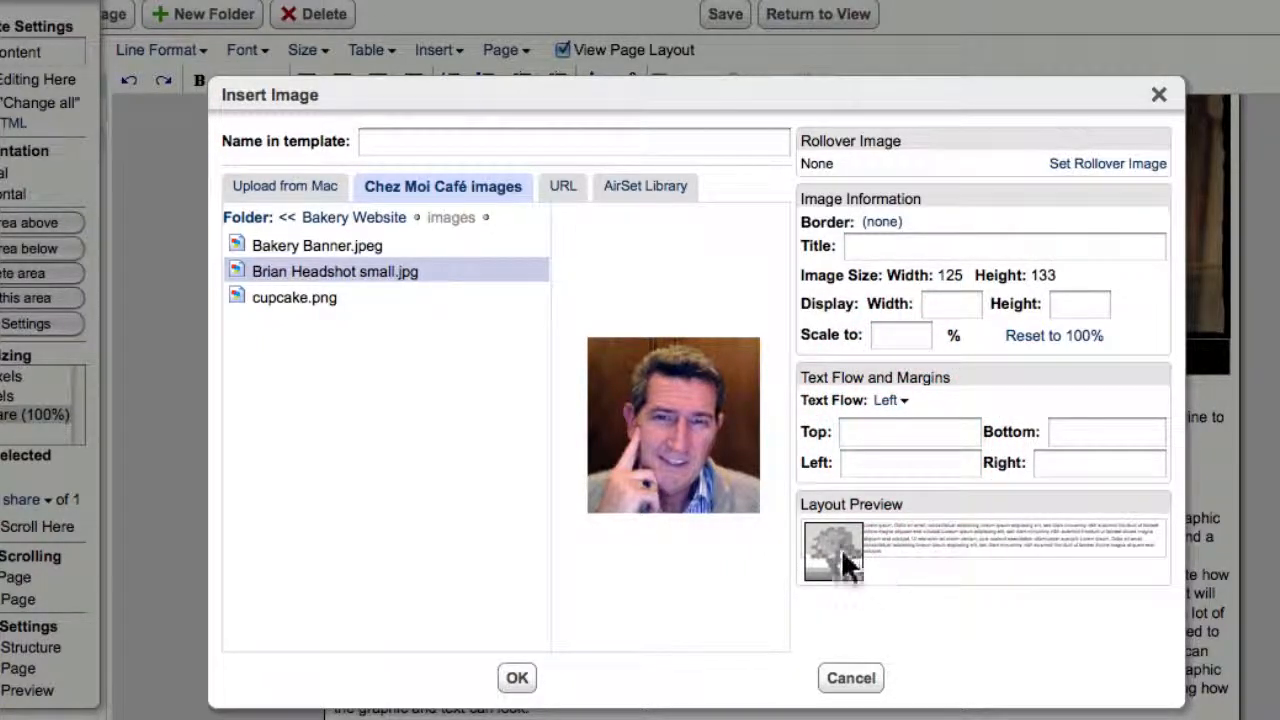
{"action": "left_click", "coordinate": [518, 679]}
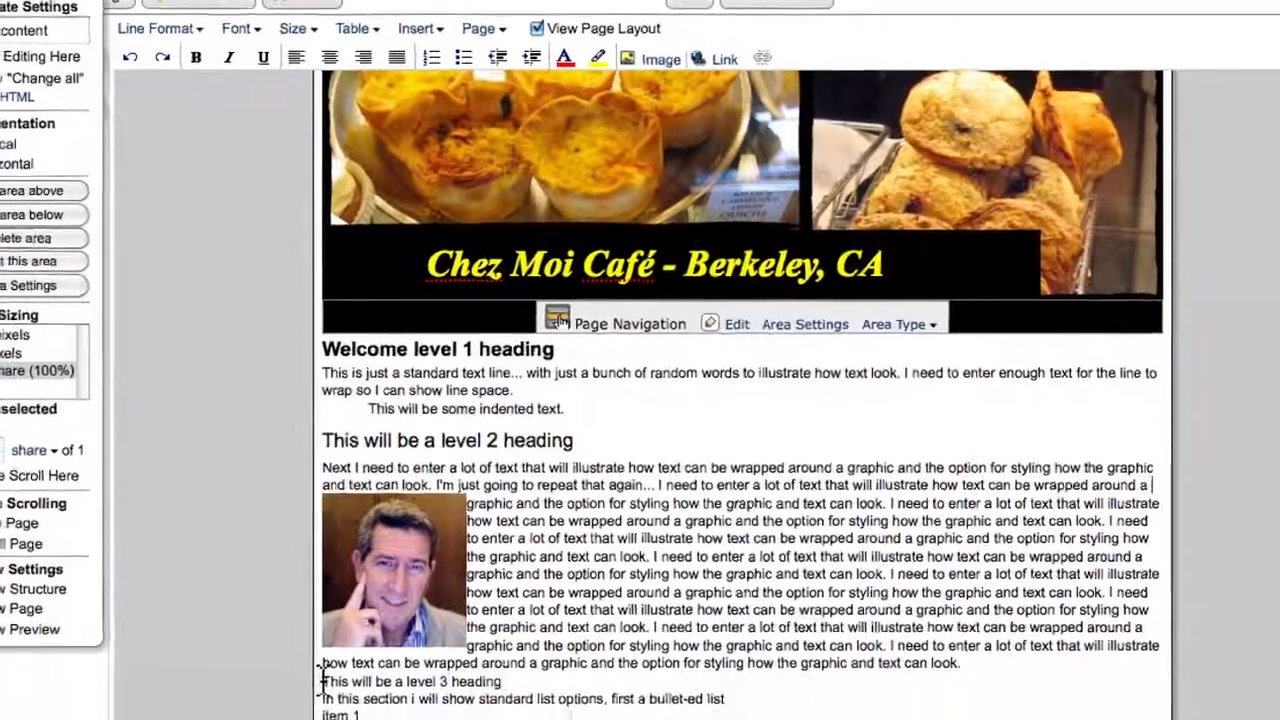
- Format the line "This will be a level 3 heading" as Heading 3
{"action": "left_click", "coordinate": [313, 636]}
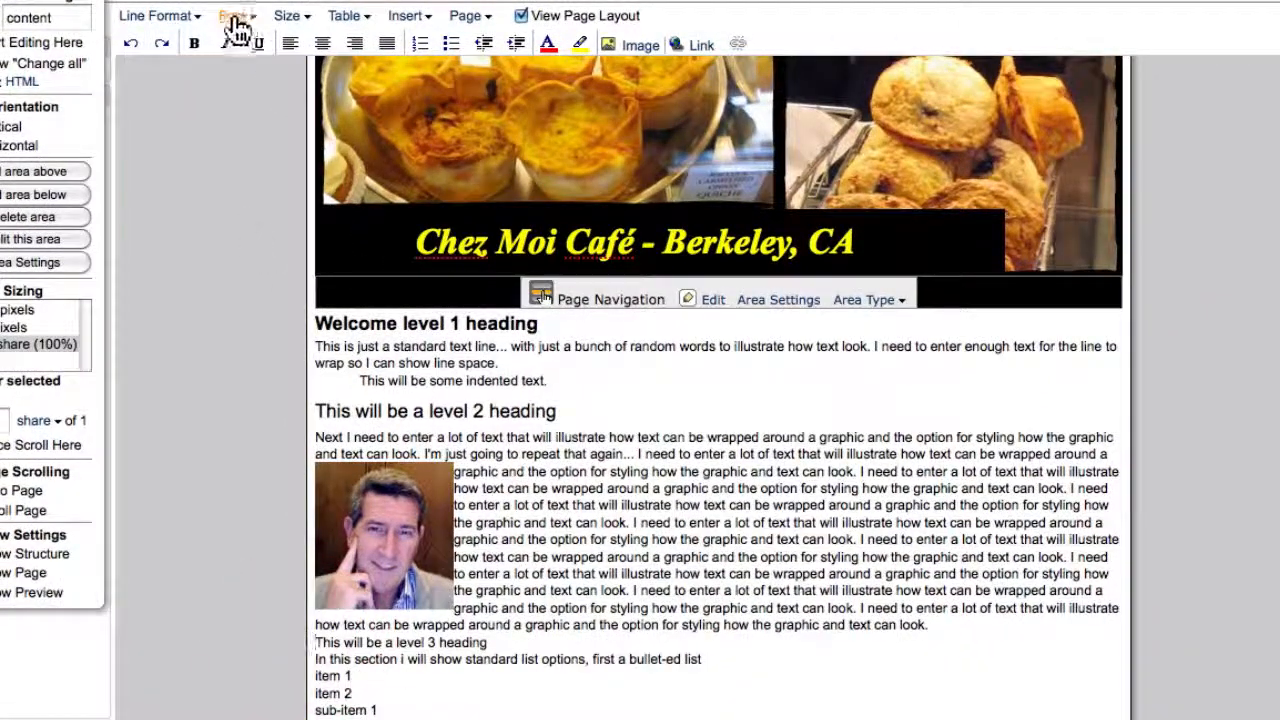
{"action": "left_click", "coordinate": [185, 18]}
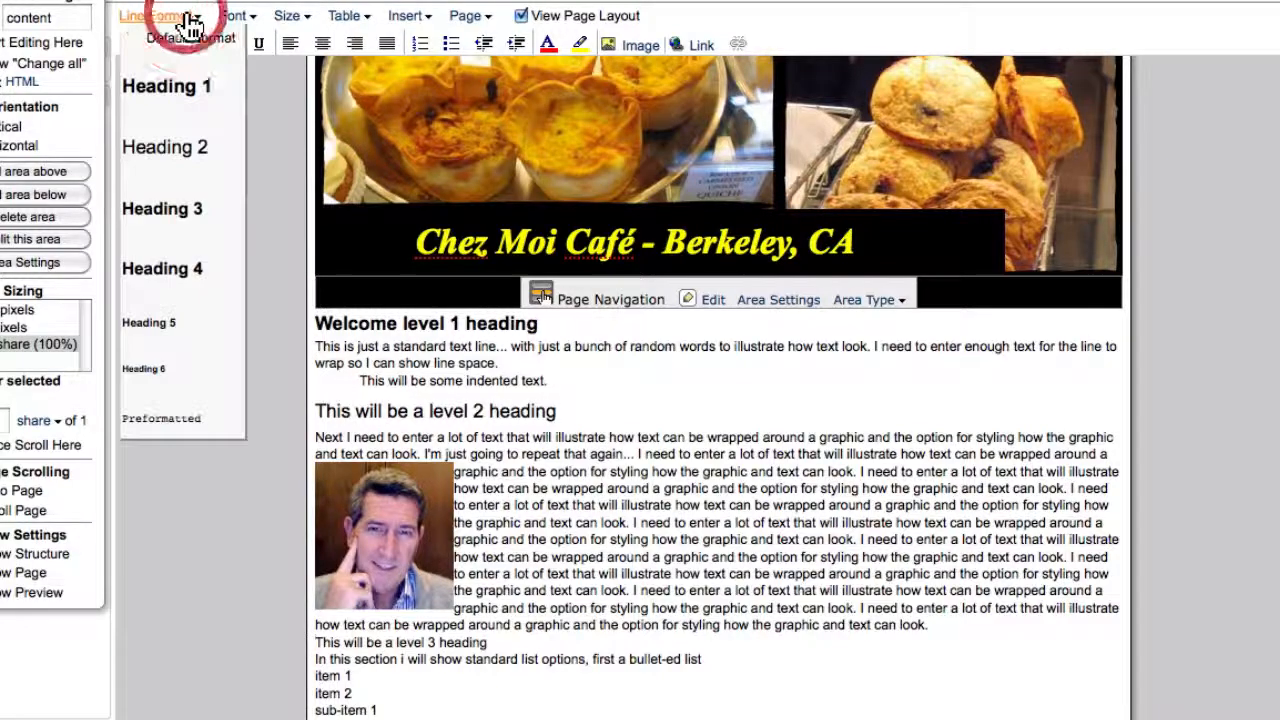
{"action": "left_click", "coordinate": [171, 208]}
- Turn the first group of items, item 1 to item 3, into a bulleted list and indent sub-item 1 and sub-item 2 one level
{"action": "scroll", "coordinate": [347, 475], "scroll_direction": "down", "scroll_amount": 5}
{"action": "left_click", "coordinate": [316, 476]}
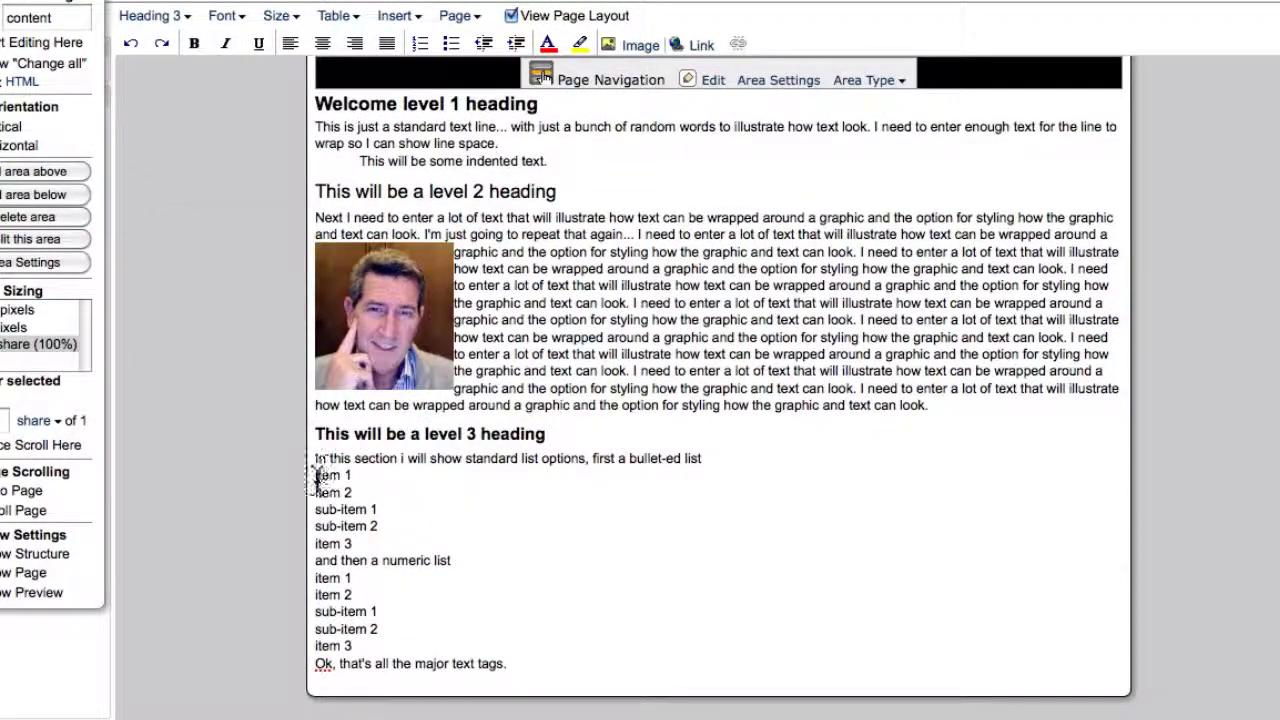
{"action": "left_click_drag", "start_coordinate": [316, 476], "coordinate": [368, 560]}
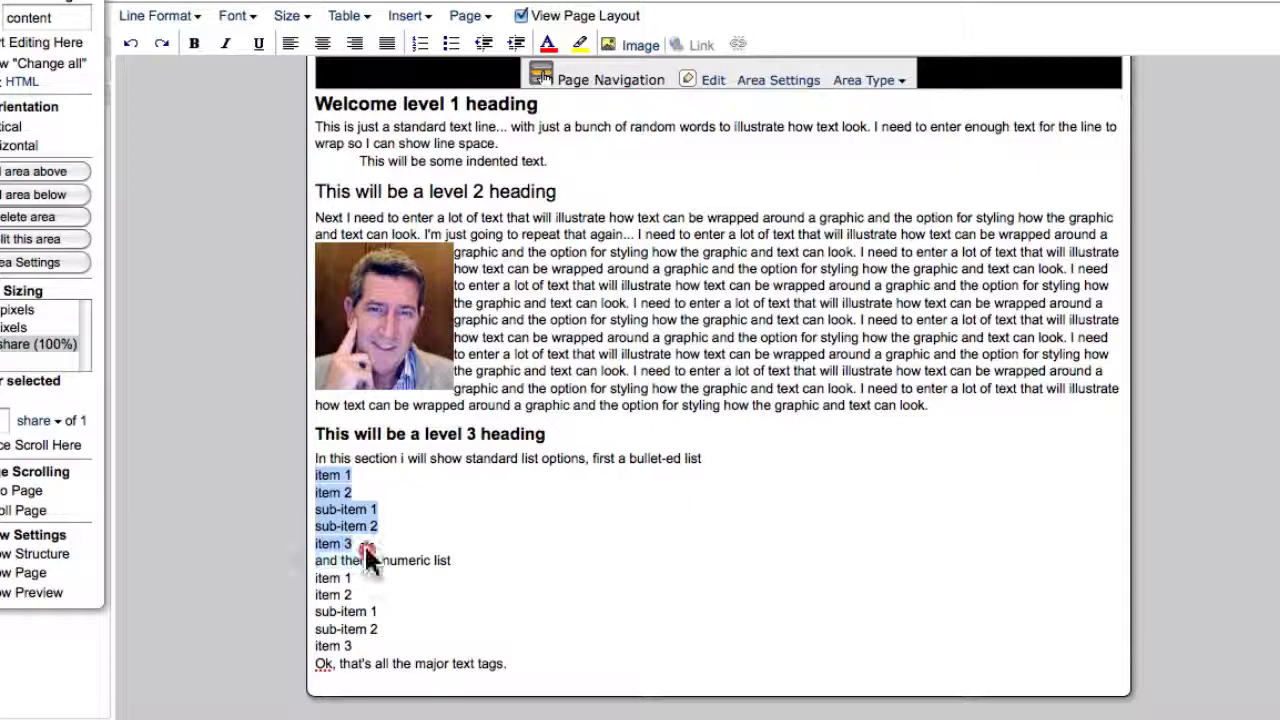
{"action": "left_click", "coordinate": [450, 45]}
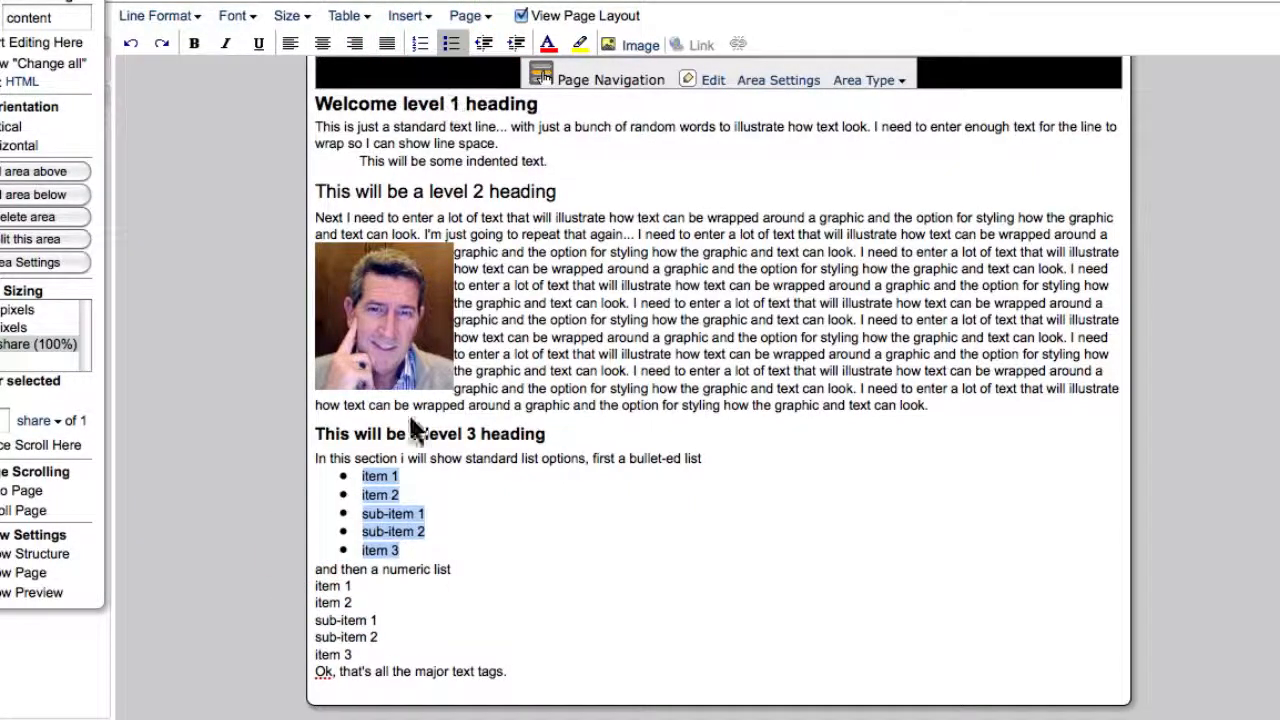
{"action": "left_click_drag", "start_coordinate": [360, 512], "coordinate": [425, 531]}
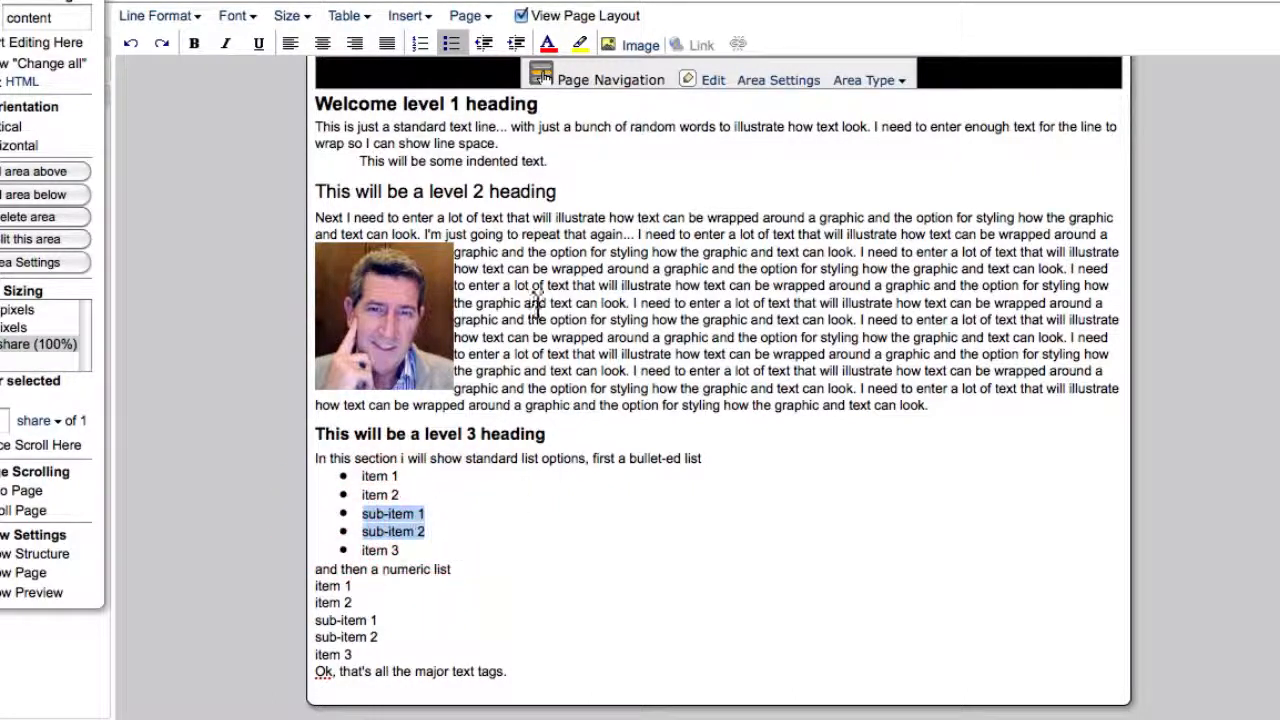
{"action": "left_click", "coordinate": [516, 44]}
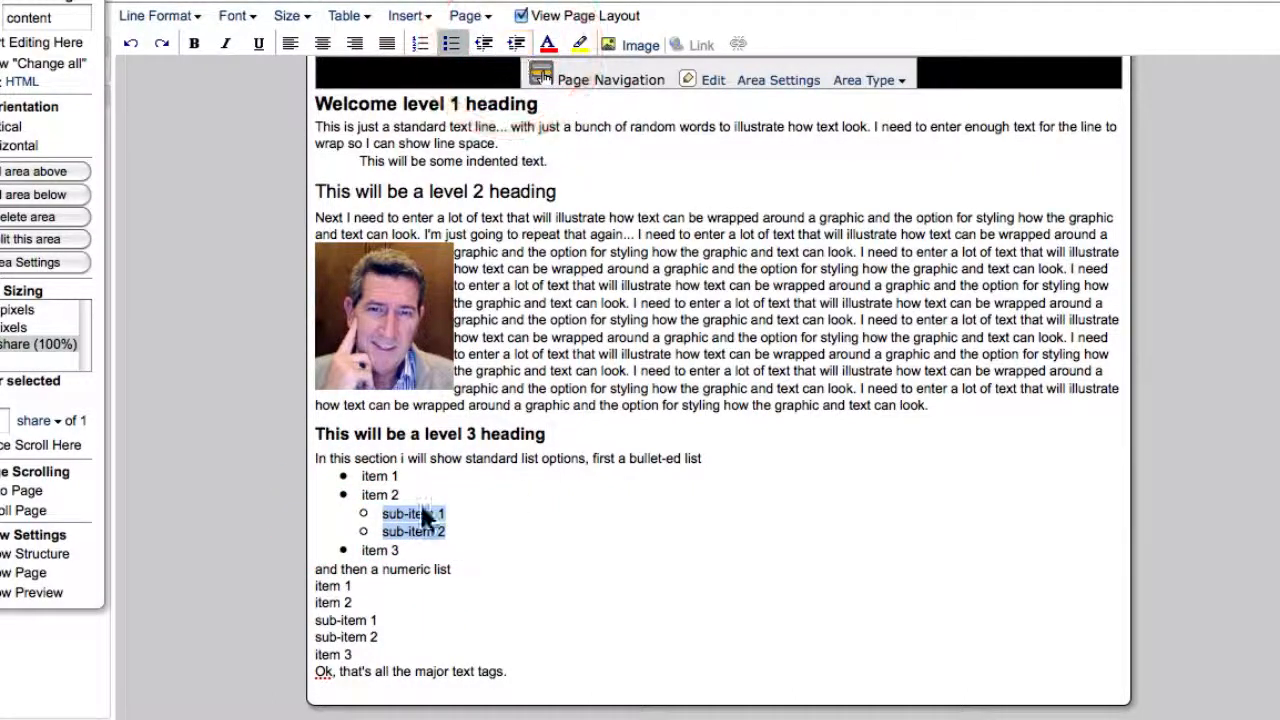
- Turn the items under "and then a numeric list", item 1 to item 3, into a numbered list
{"action": "left_click", "coordinate": [320, 597]}
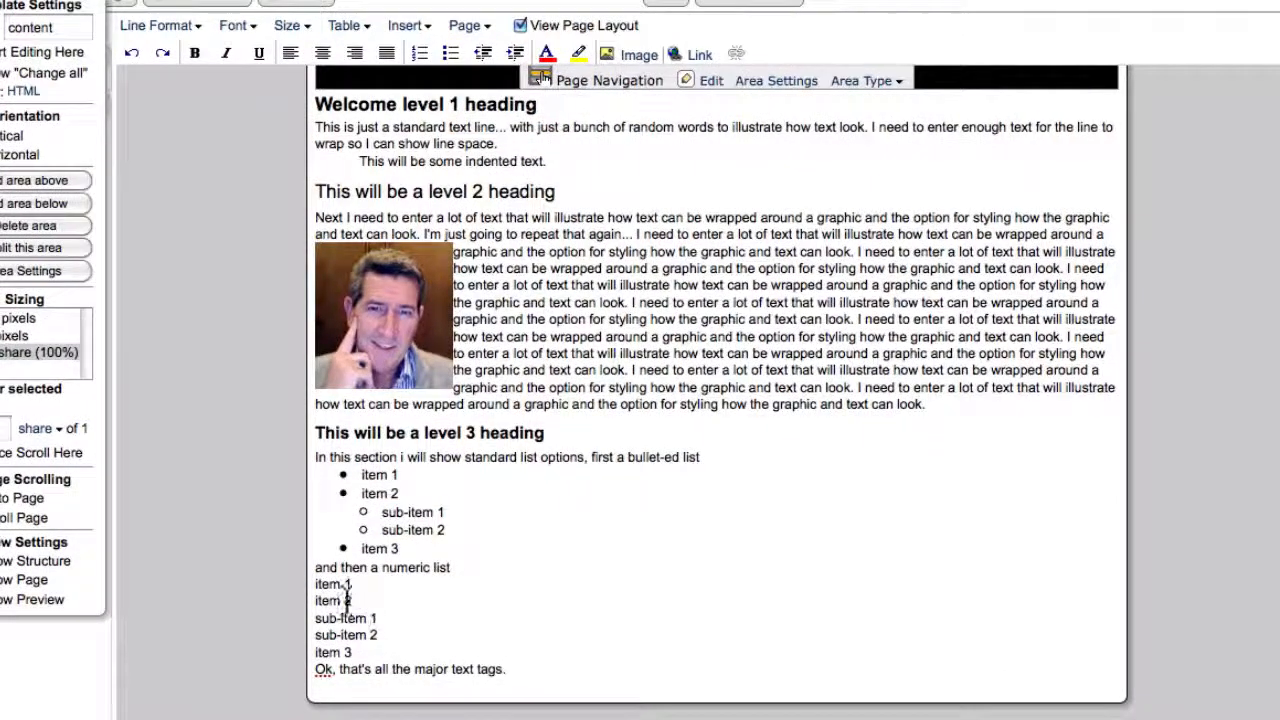
{"action": "left_click_drag", "start_coordinate": [326, 588], "coordinate": [377, 657]}
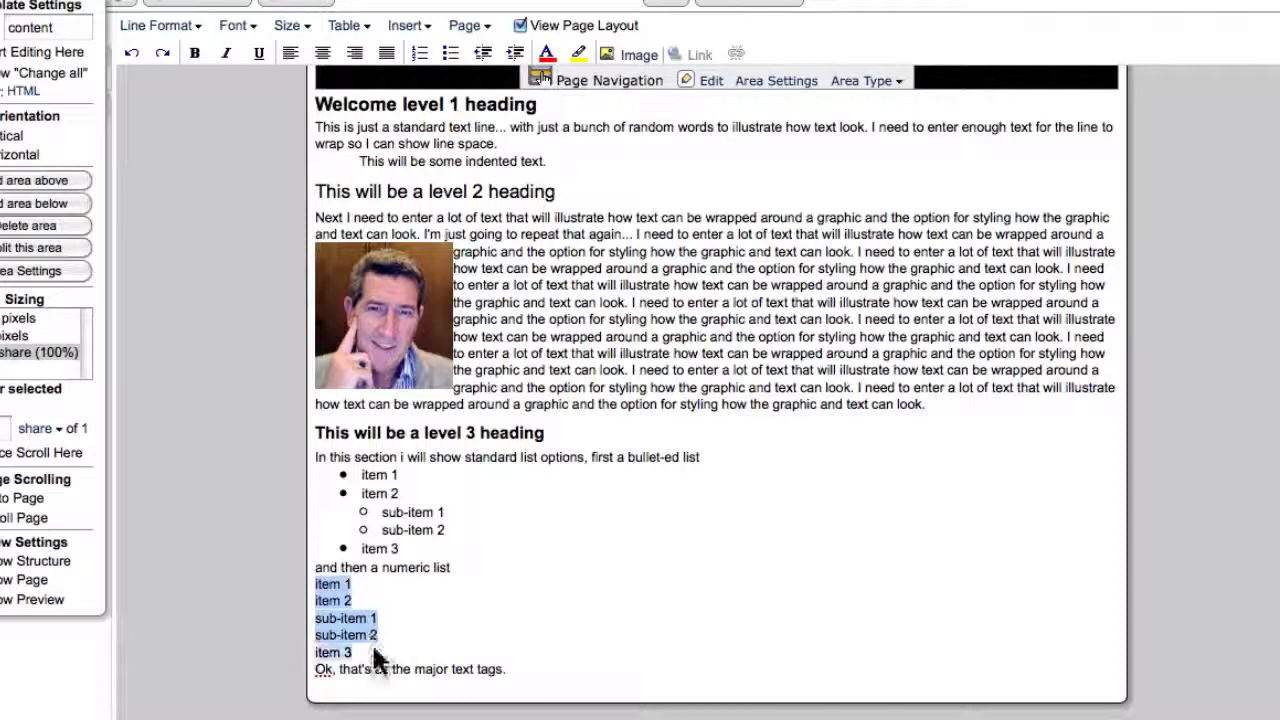
{"action": "left_click", "coordinate": [421, 56]}
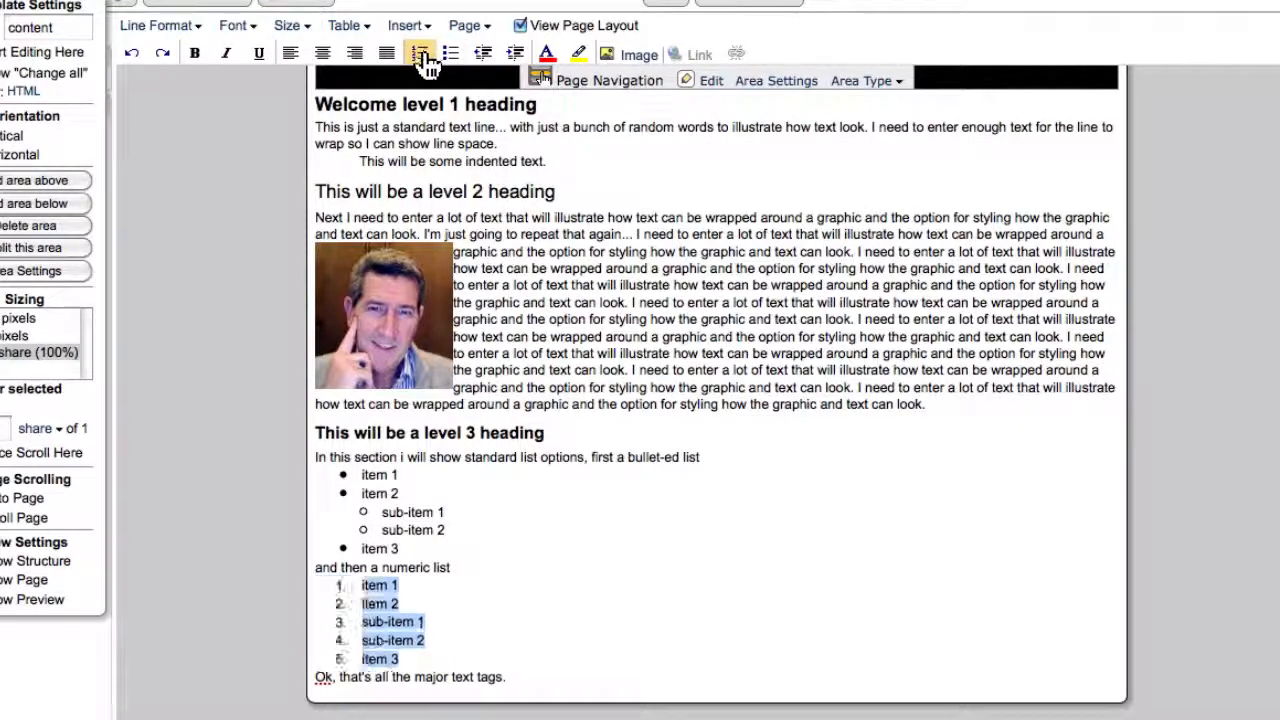
- Indent sub-item 1 and sub-item 2 in the numbered list one level and save the page
{"action": "left_click", "coordinate": [374, 627]}
{"action": "left_click_drag", "start_coordinate": [364, 624], "coordinate": [449, 651]}
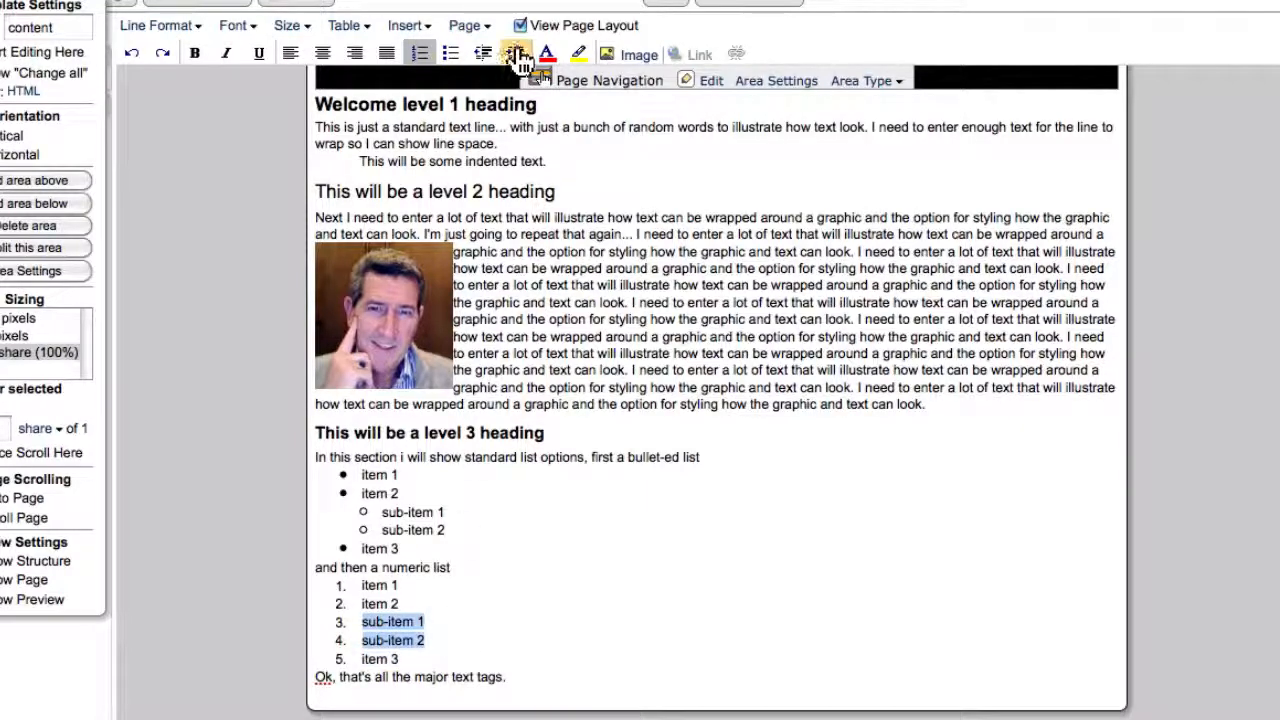
{"action": "left_click", "coordinate": [516, 53]}
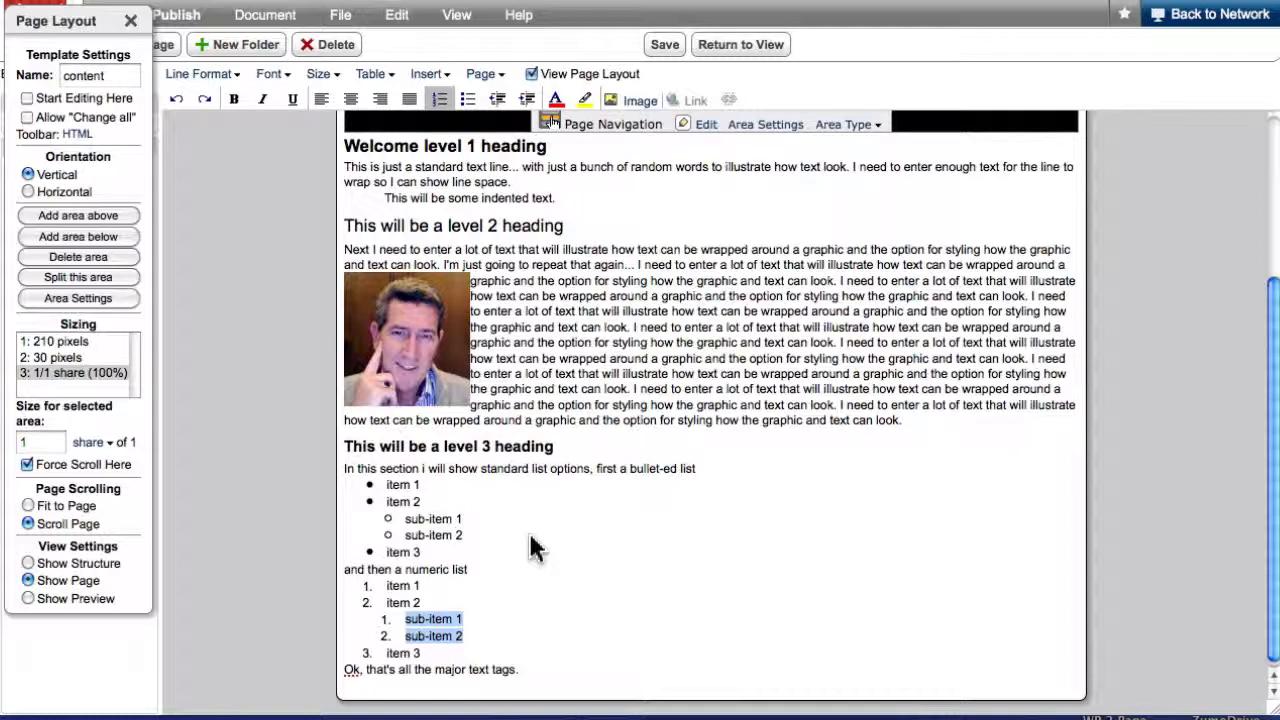
{"action": "left_click", "coordinate": [665, 45]}
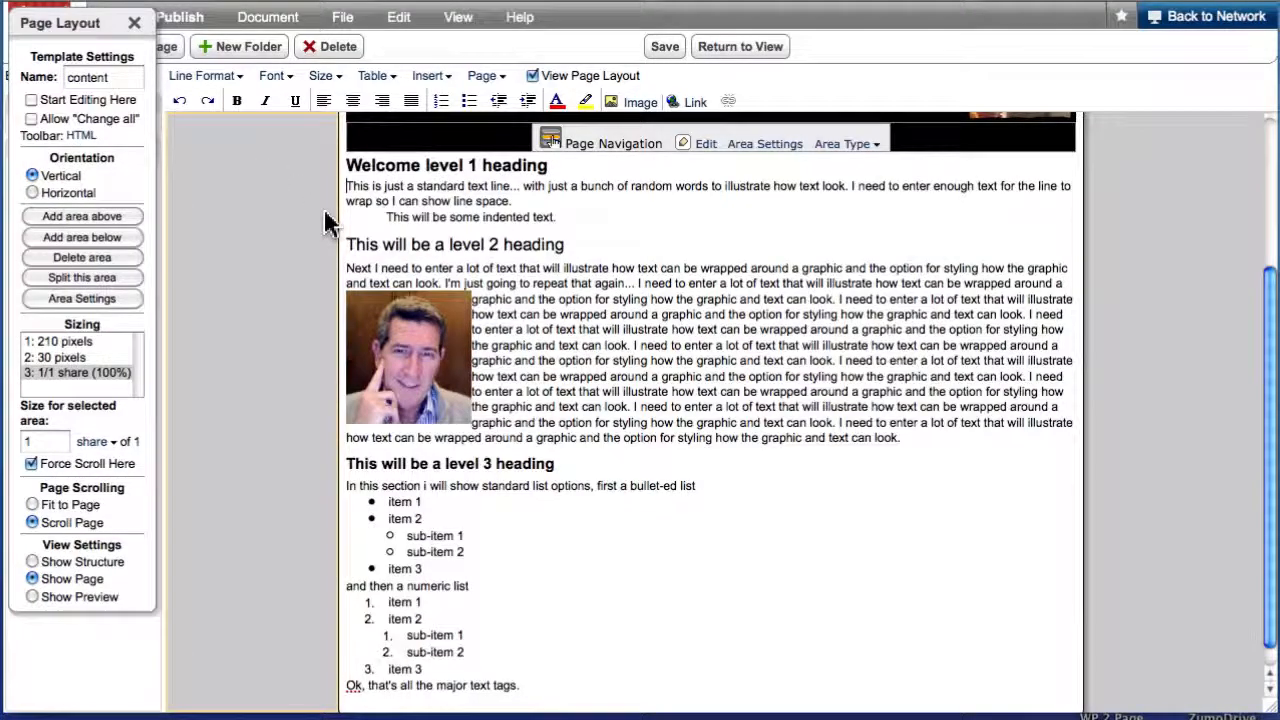
- Close the Page Layout palette and set the page's default text style to Times, size 14, in the page settings
{"action": "left_click", "coordinate": [134, 24]}
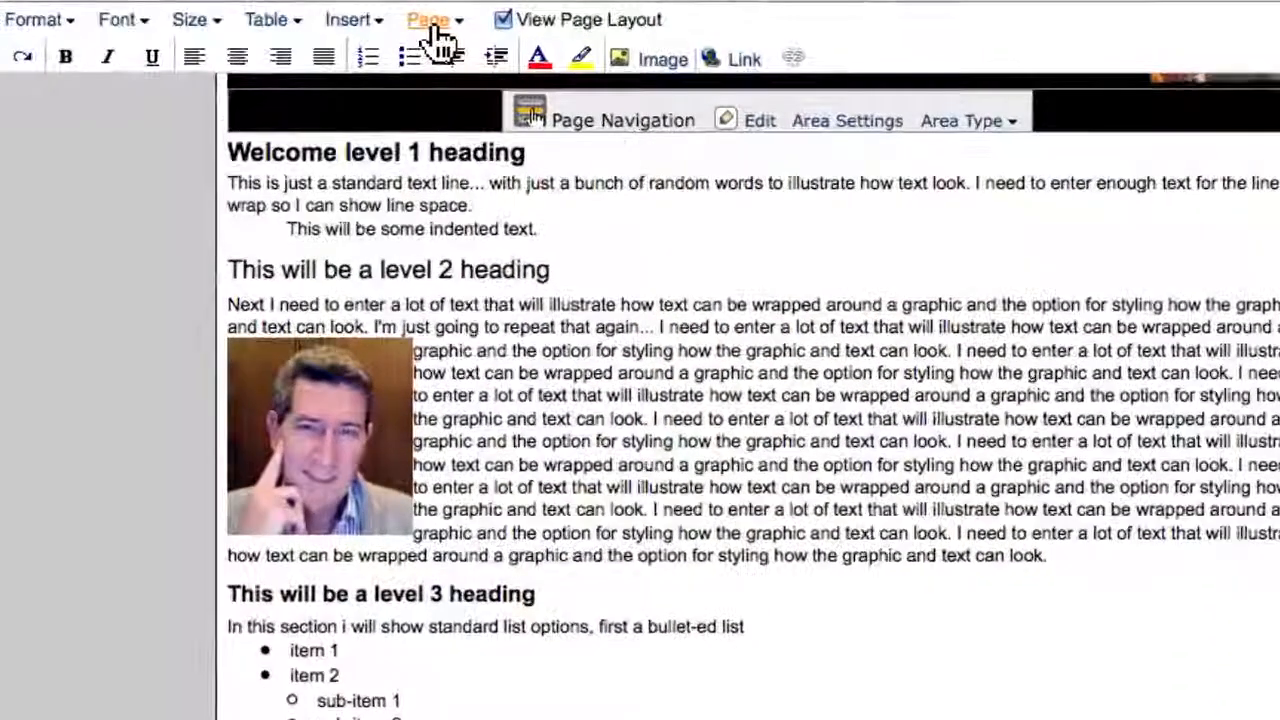
{"action": "left_click", "coordinate": [484, 77]}
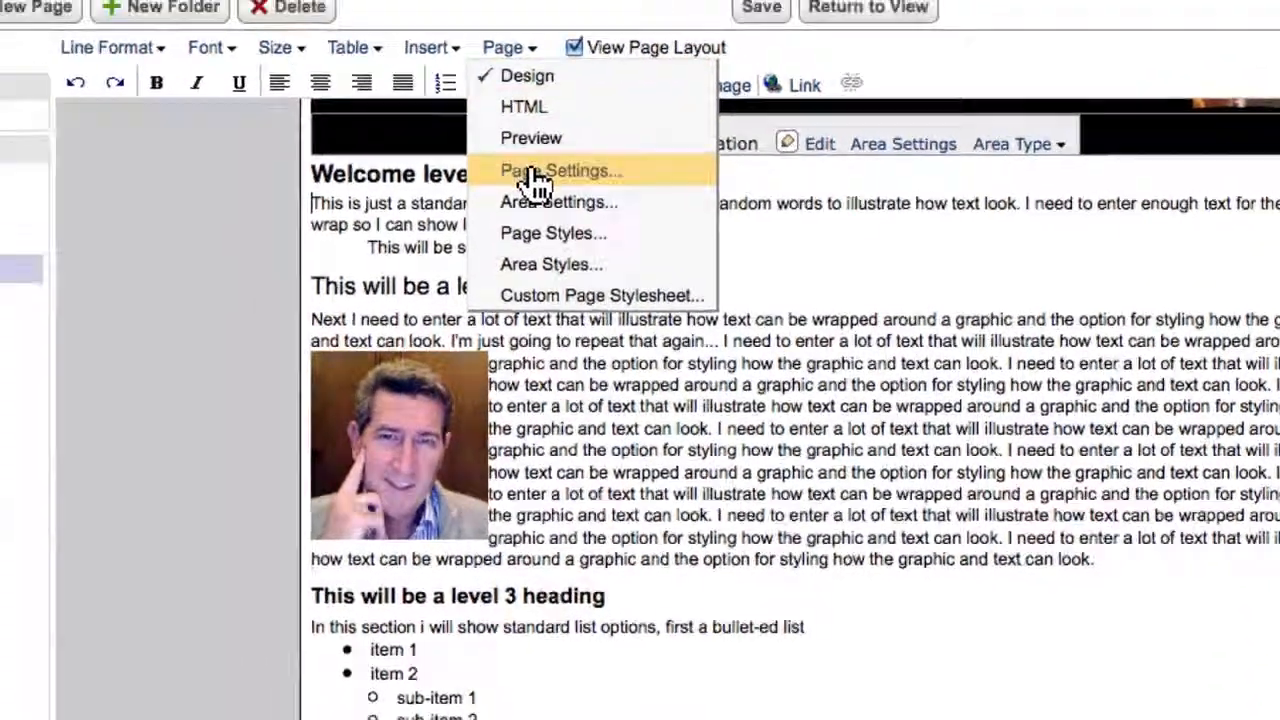
{"action": "left_click", "coordinate": [489, 148]}
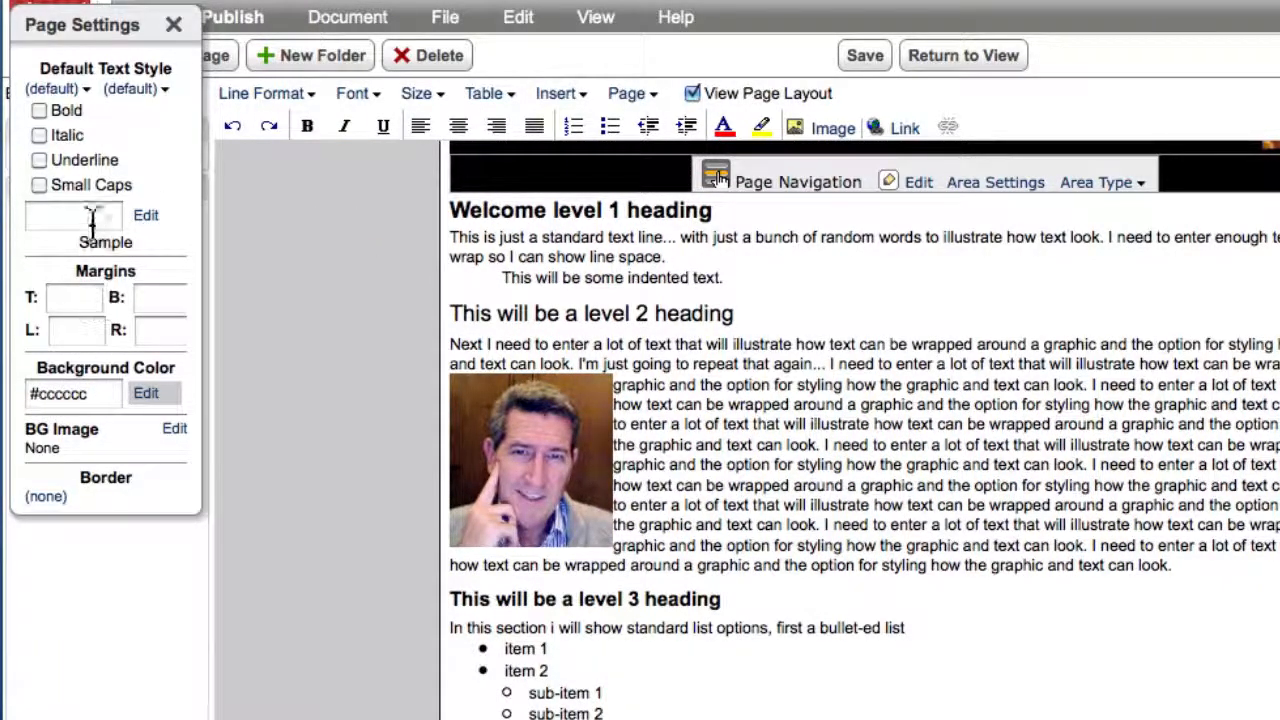
{"action": "left_click", "coordinate": [55, 88]}
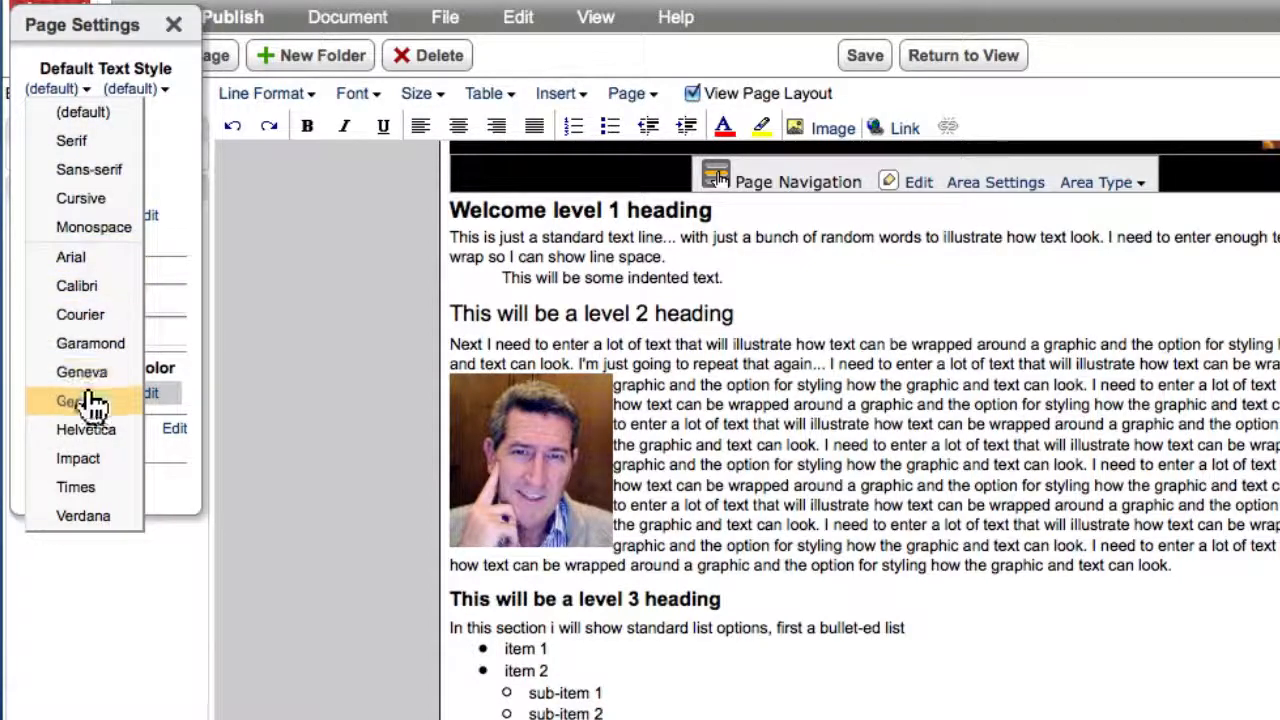
{"action": "left_click", "coordinate": [80, 488]}
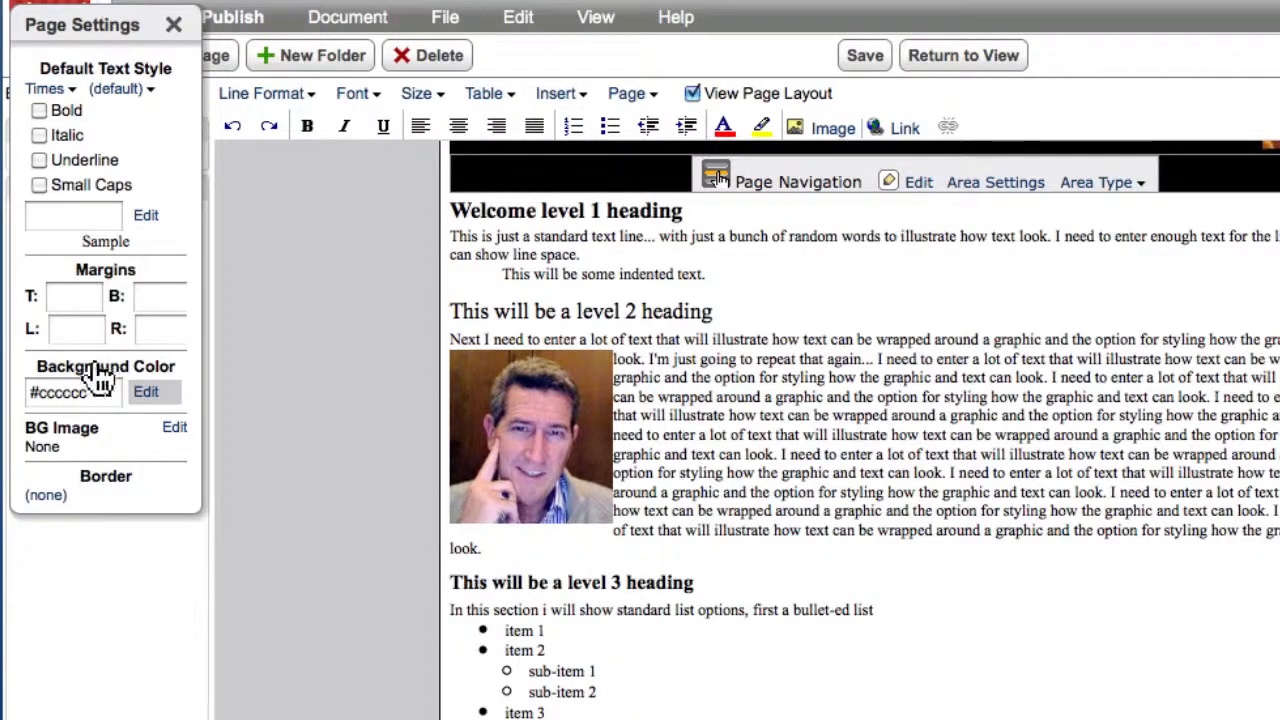
{"action": "left_click", "coordinate": [121, 90]}
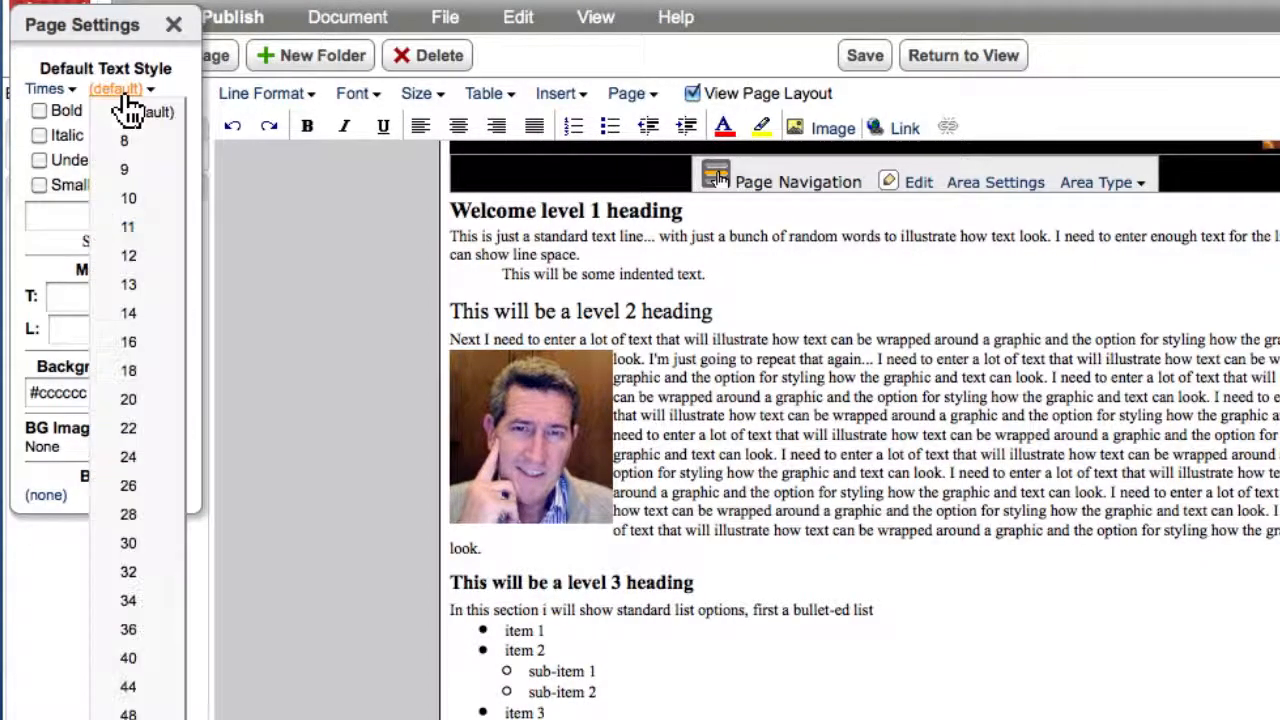
{"action": "left_click", "coordinate": [145, 314]}
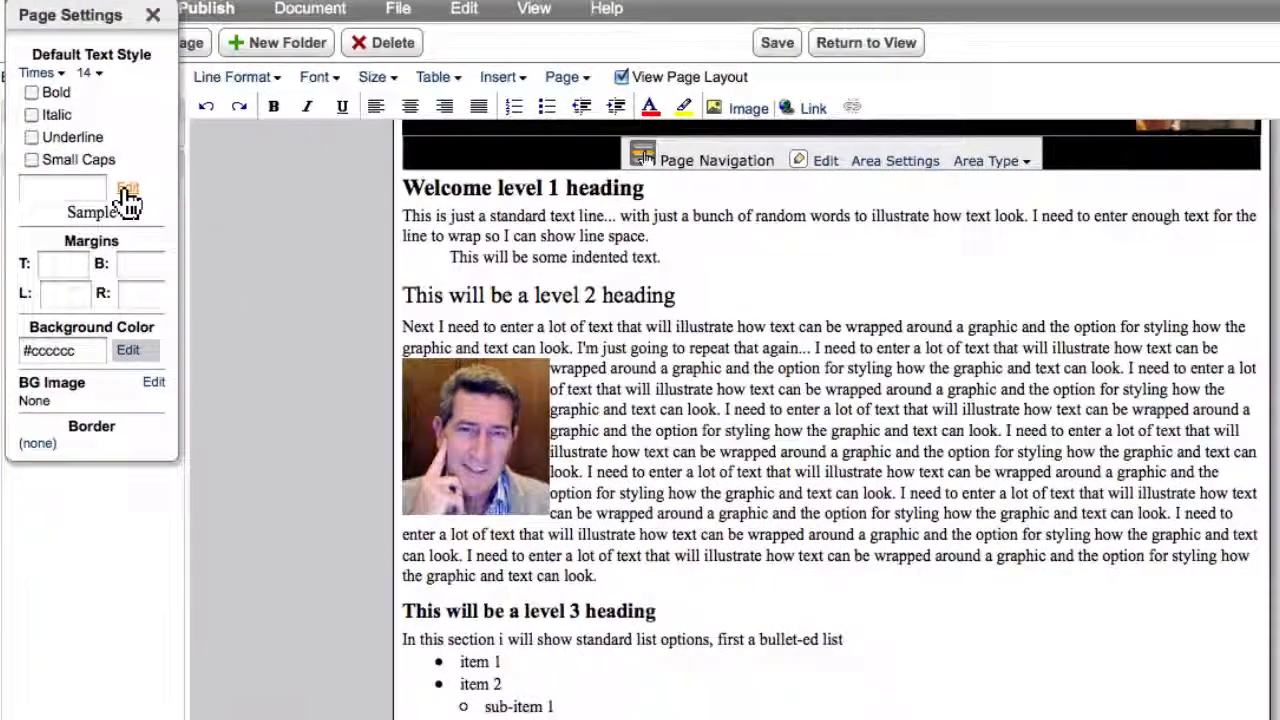
- Set the page's default text color to dark gray #333333
{"action": "left_click", "coordinate": [142, 214]}
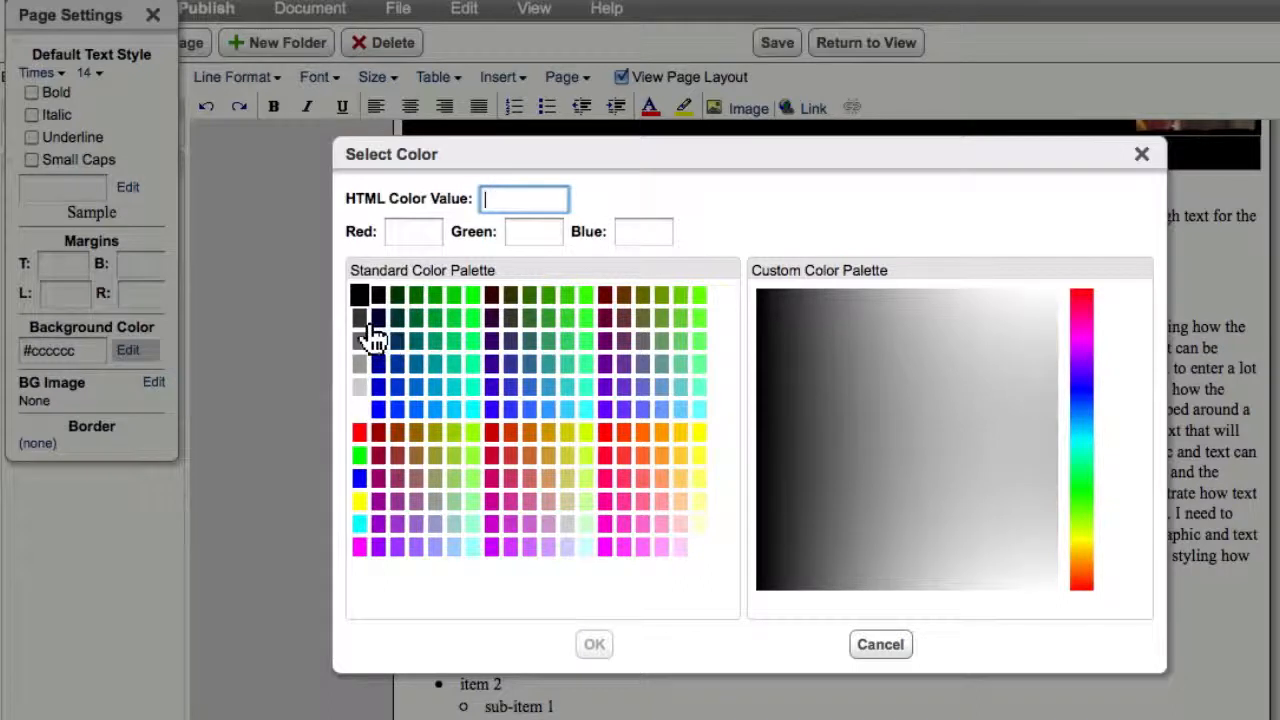
{"action": "left_click", "coordinate": [360, 320]}
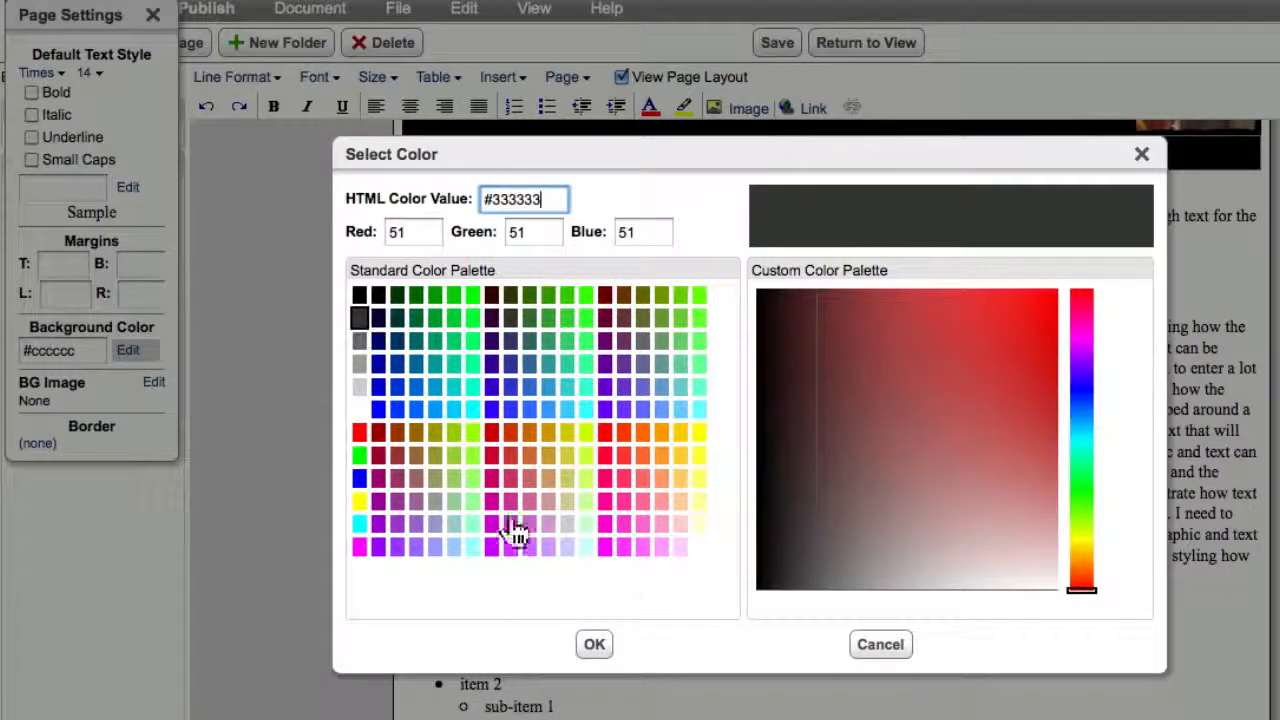
{"action": "left_click", "coordinate": [594, 648]}
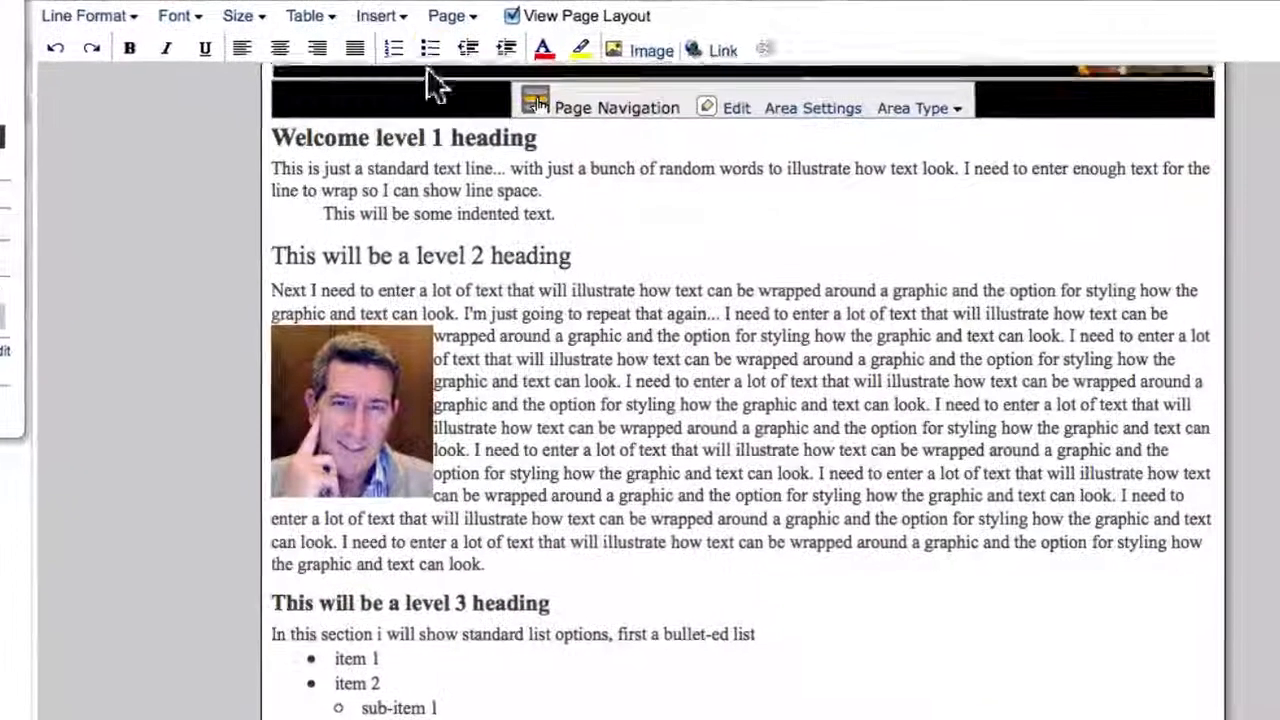
- In the page styles, switch the h1 text style from browser default to custom and name it "heading 1"
{"action": "left_click", "coordinate": [452, 17]}
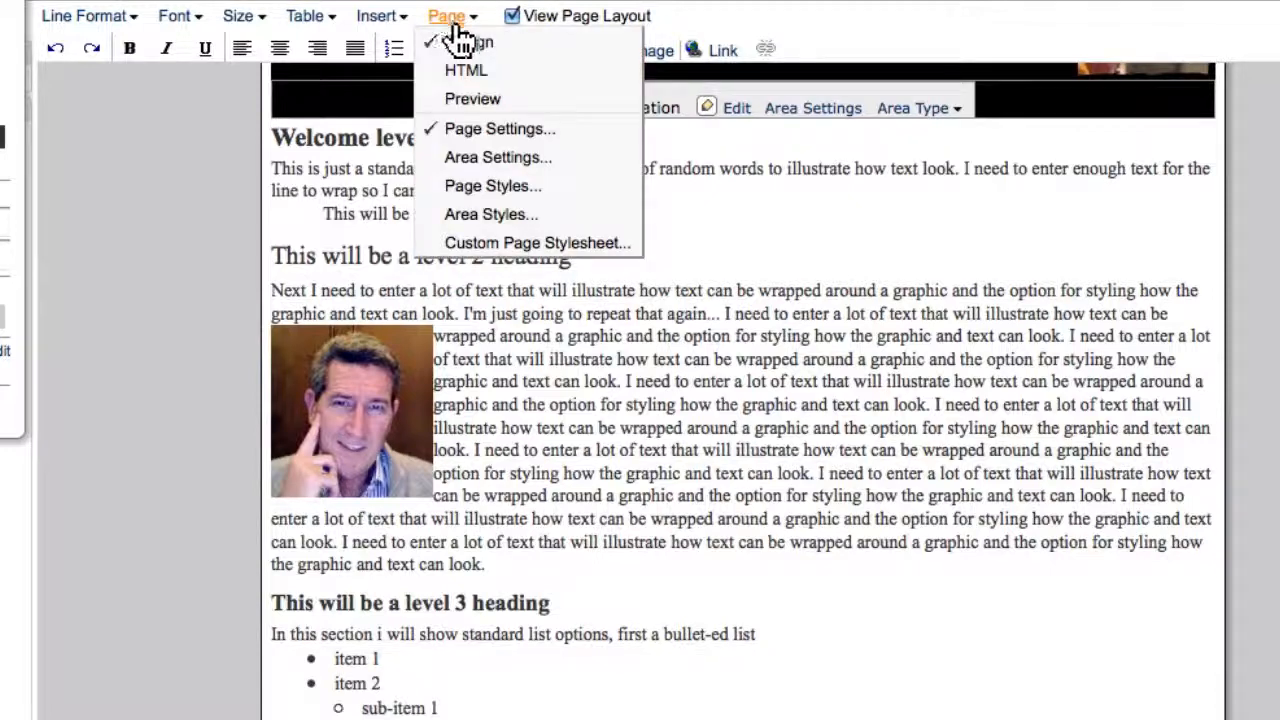
{"action": "left_click", "coordinate": [489, 188]}
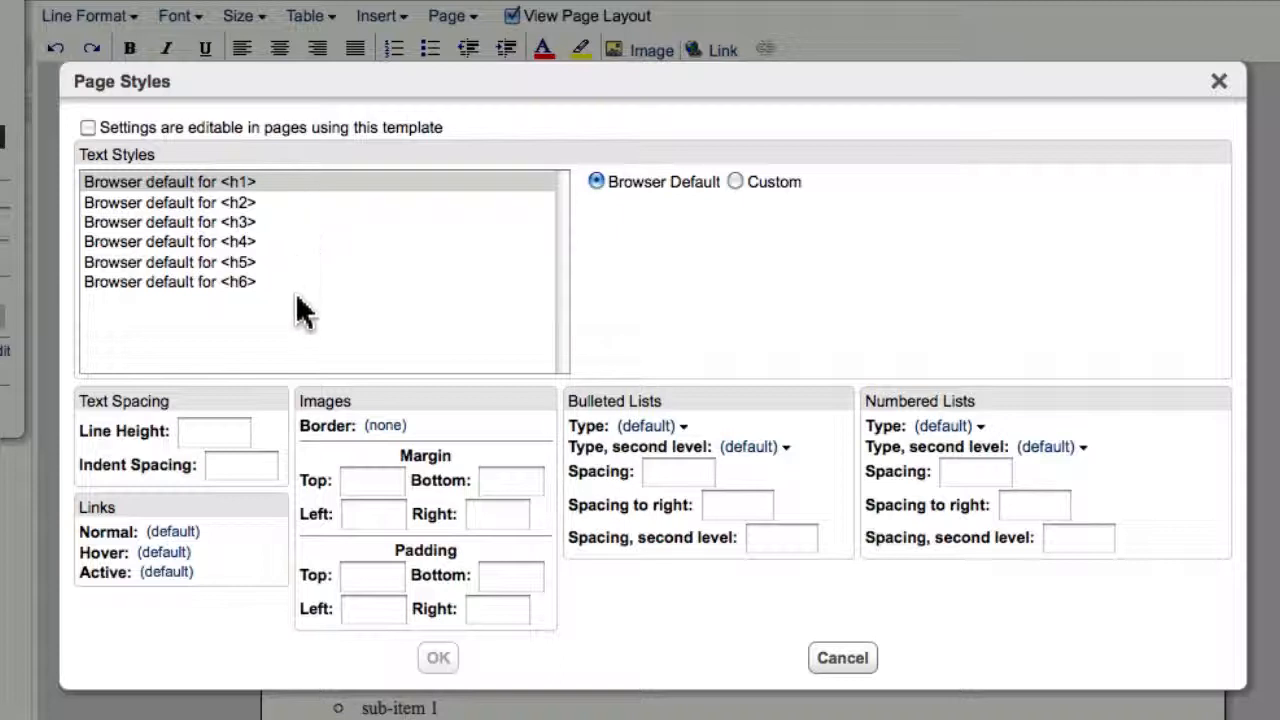
{"action": "left_click", "coordinate": [292, 182]}
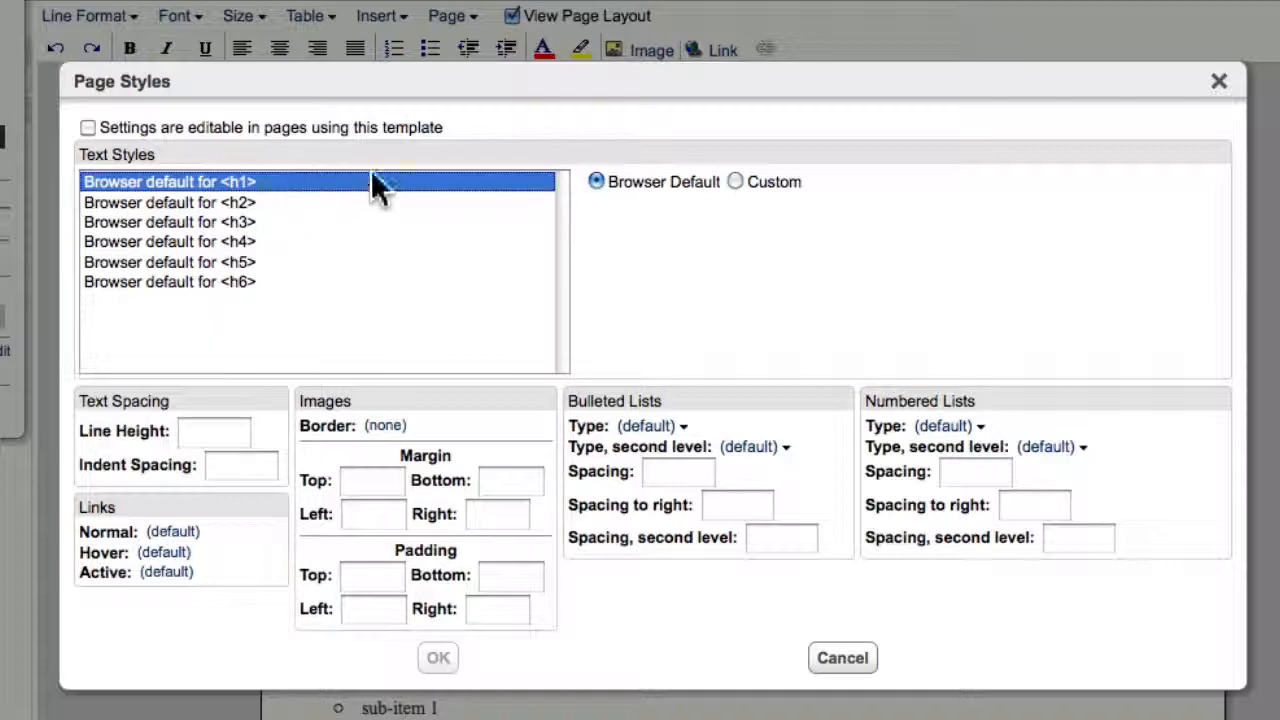
{"action": "left_click", "coordinate": [764, 182]}
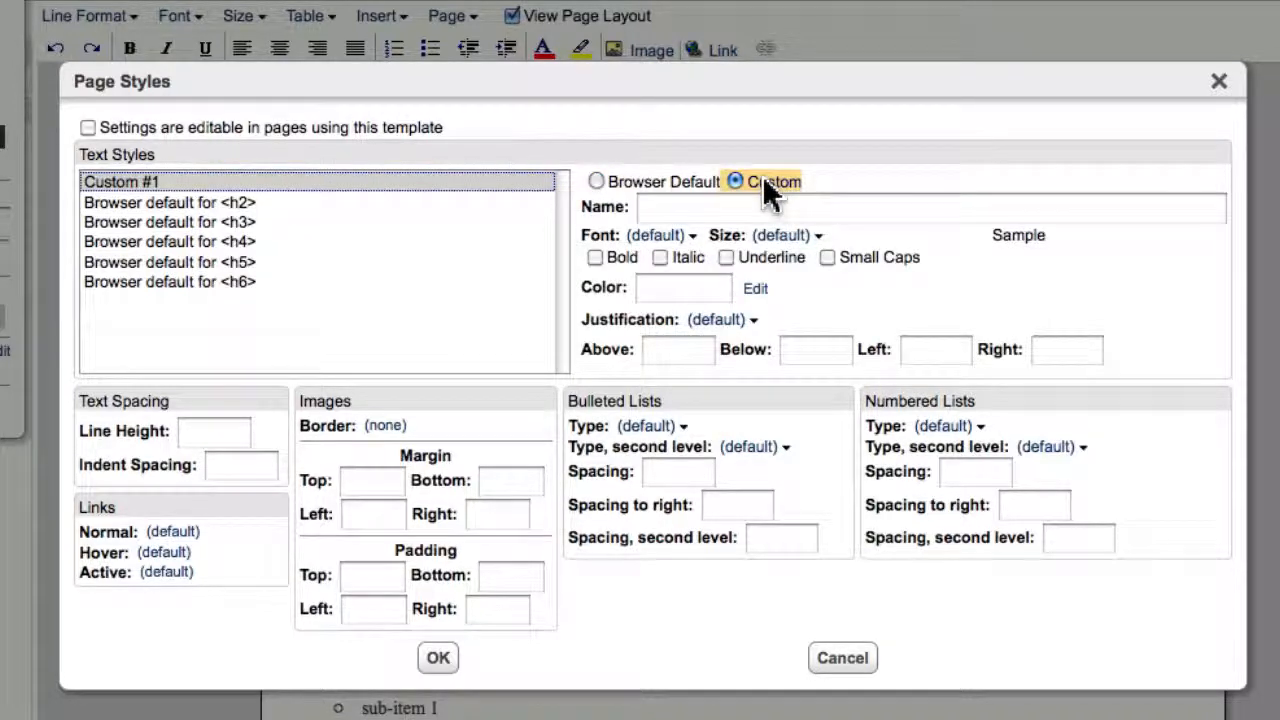
{"action": "left_click", "coordinate": [717, 207]}
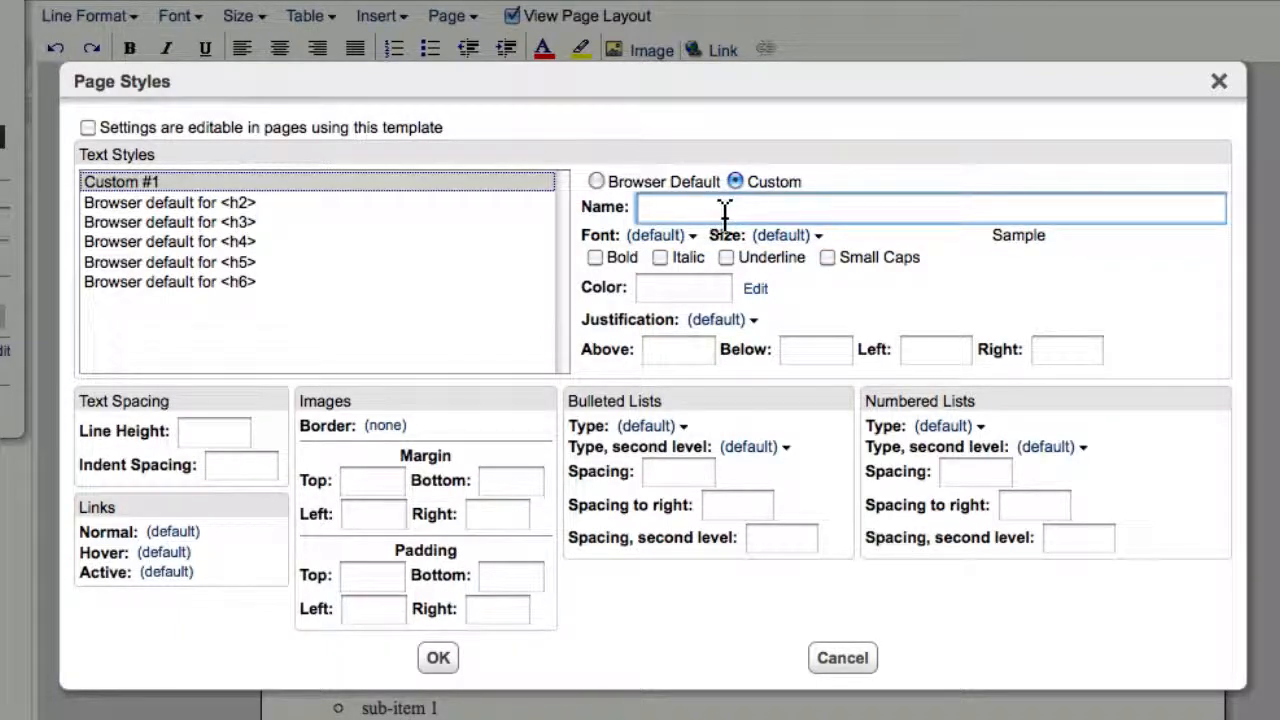
{"action": "type", "text": "heading 1"}
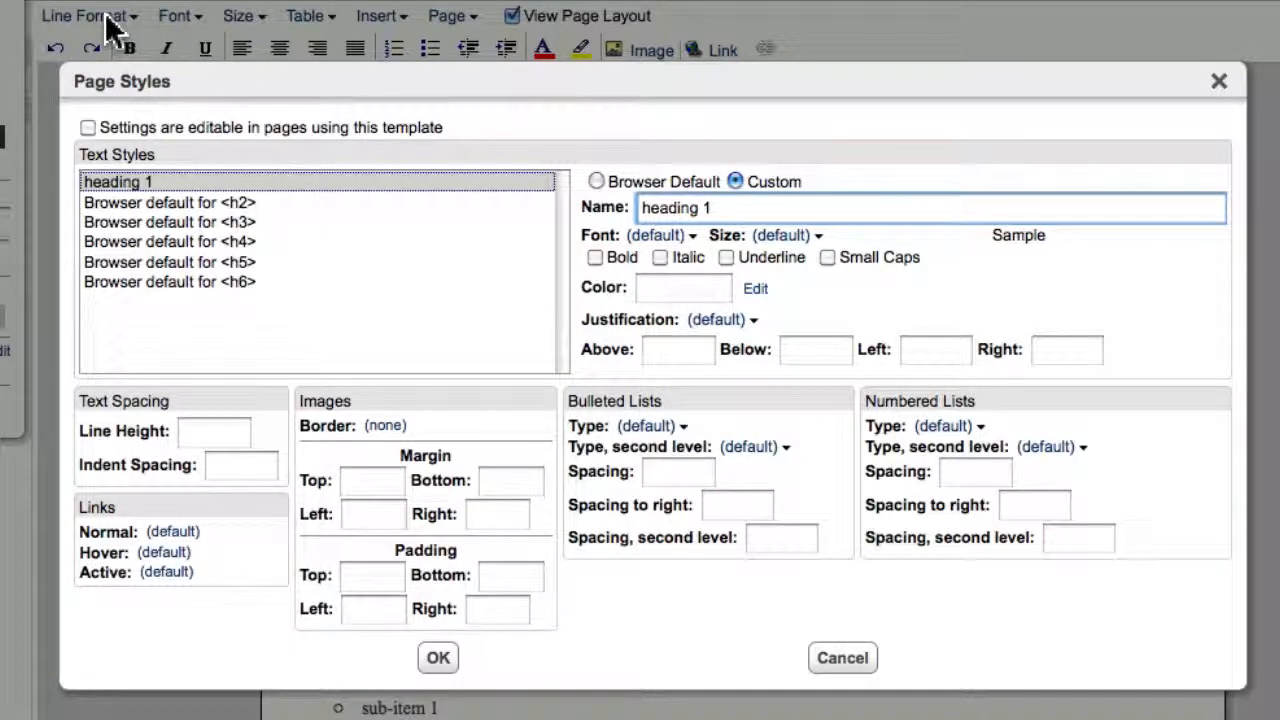
- Set the heading 1 style's font to Arial, size 20, bold
{"action": "left_click", "coordinate": [678, 246]}
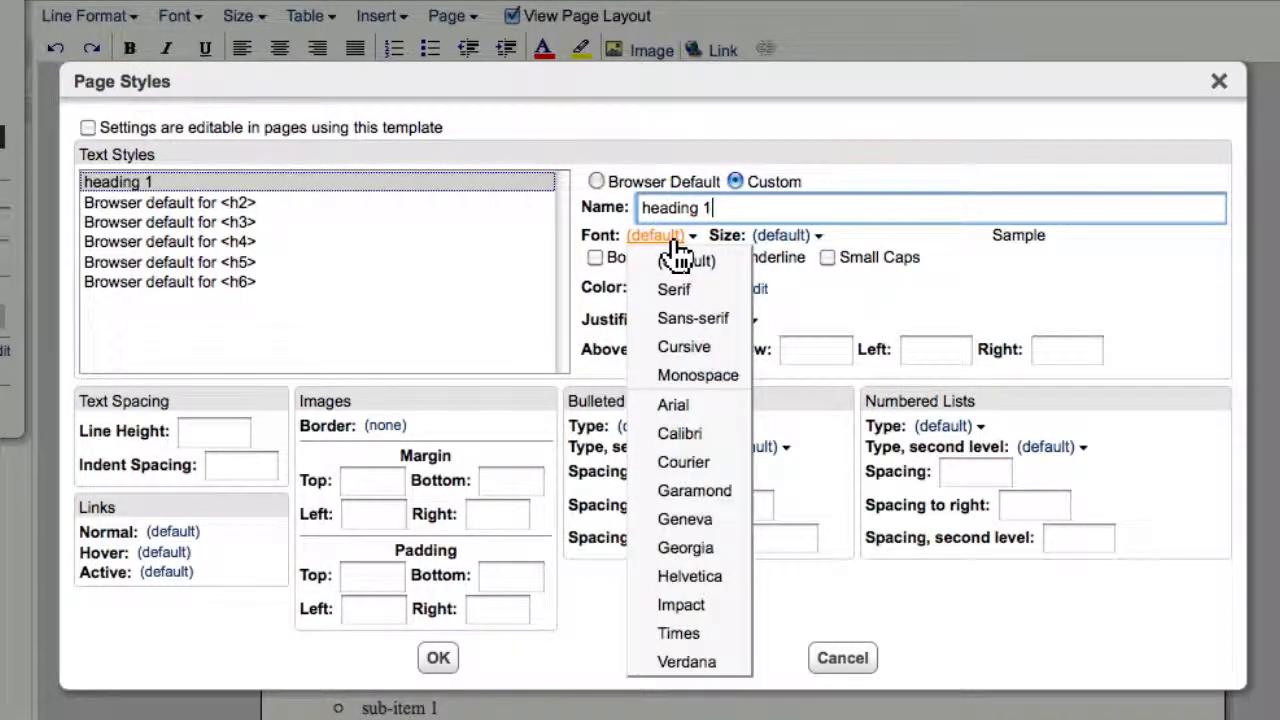
{"action": "left_click", "coordinate": [679, 410]}
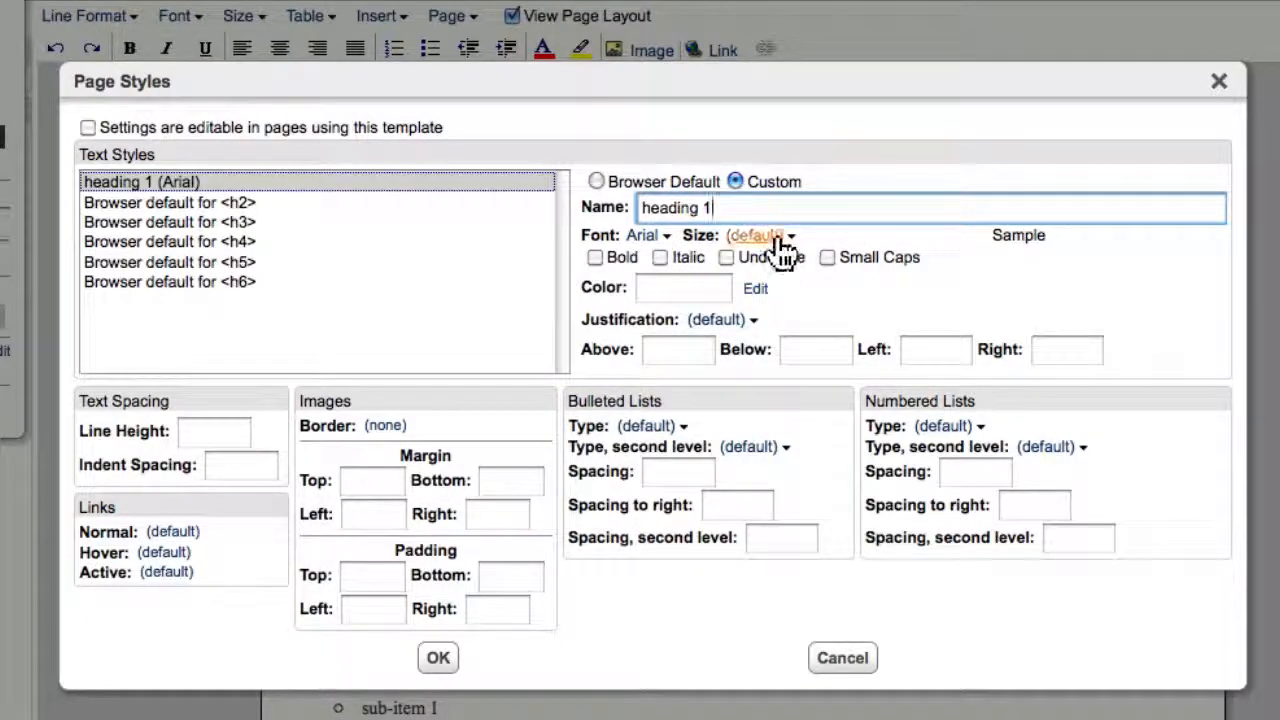
{"action": "left_click", "coordinate": [760, 236]}
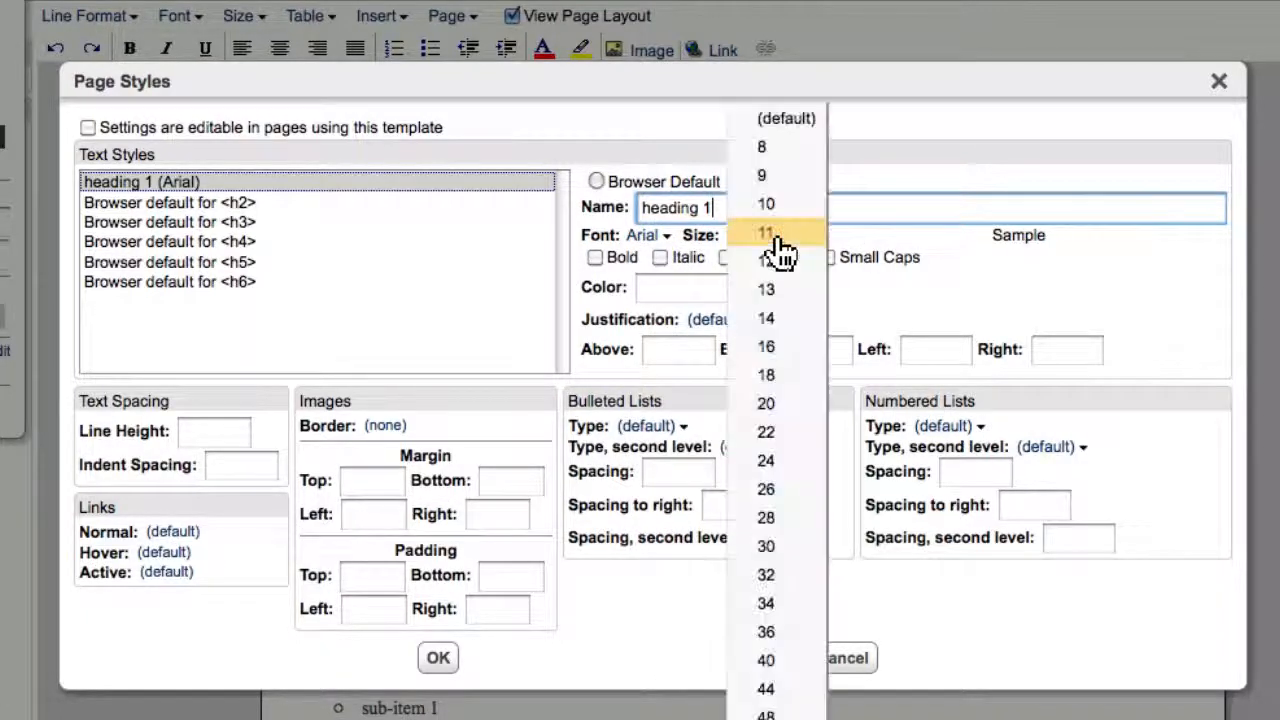
{"action": "left_click", "coordinate": [786, 404]}
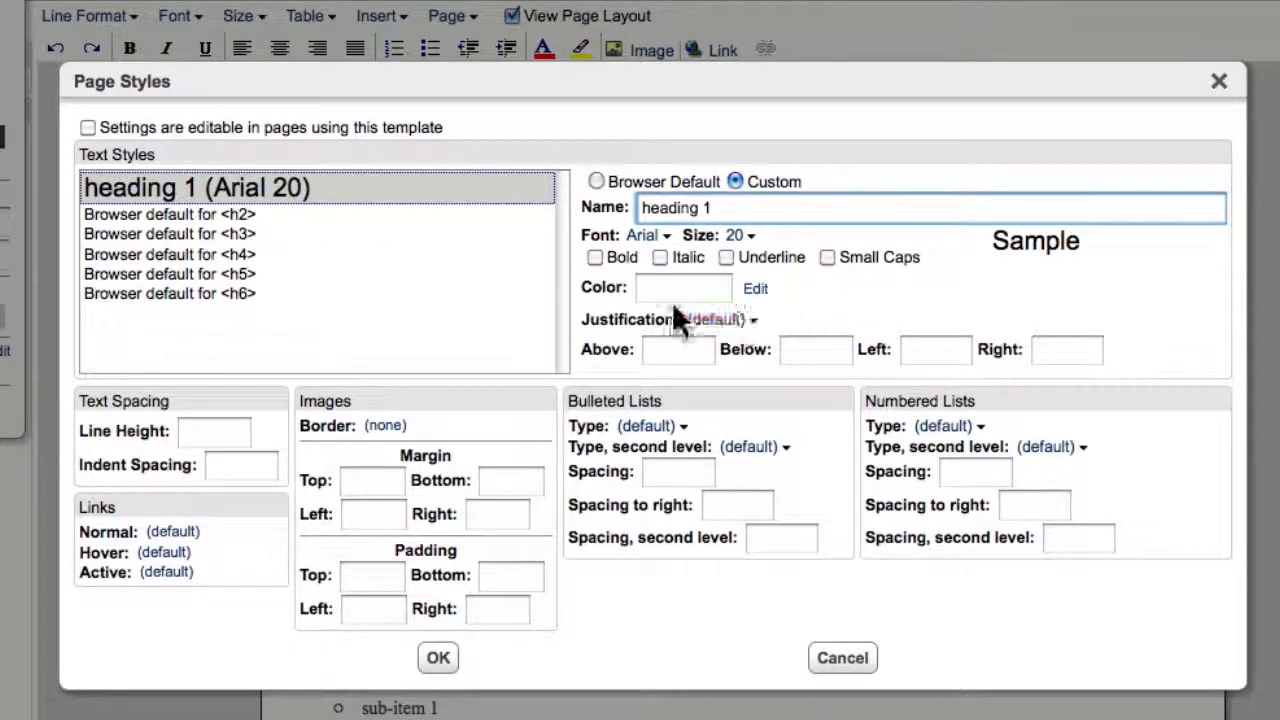
{"action": "left_click", "coordinate": [597, 258]}
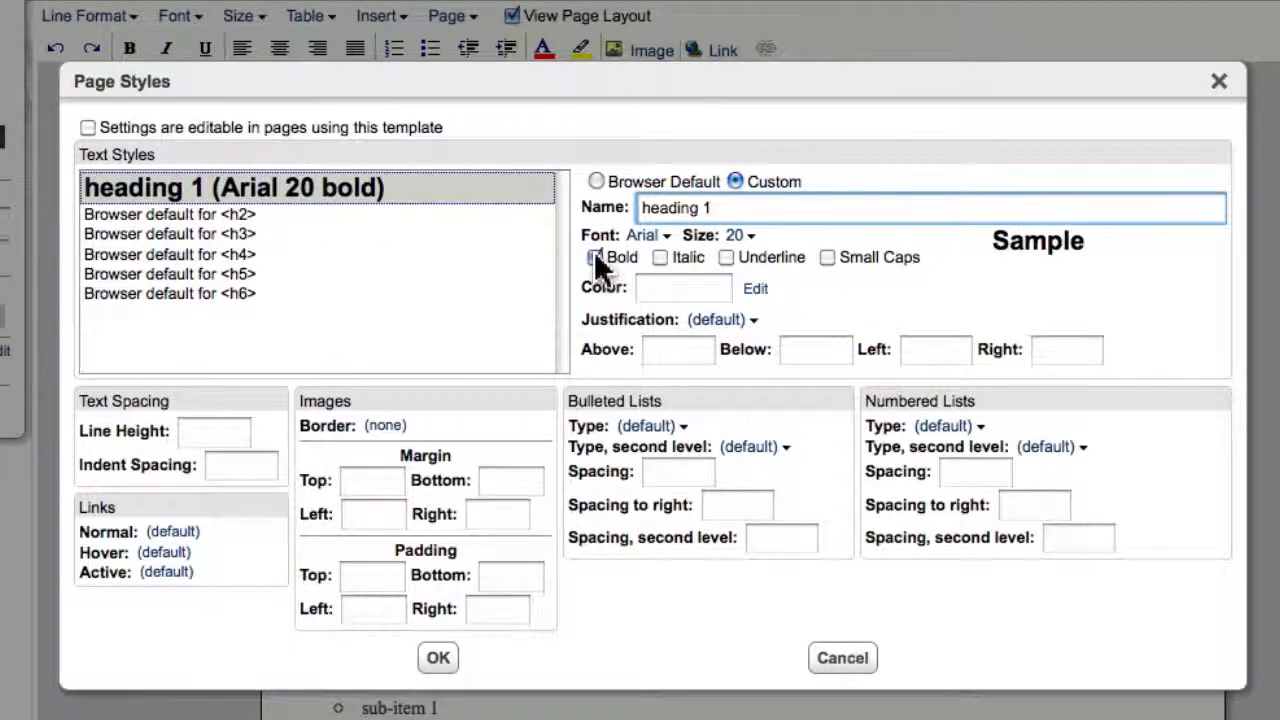
- Color the heading 1 style red #ff0000 and set its extra space below to 8
{"action": "left_click", "coordinate": [754, 292]}
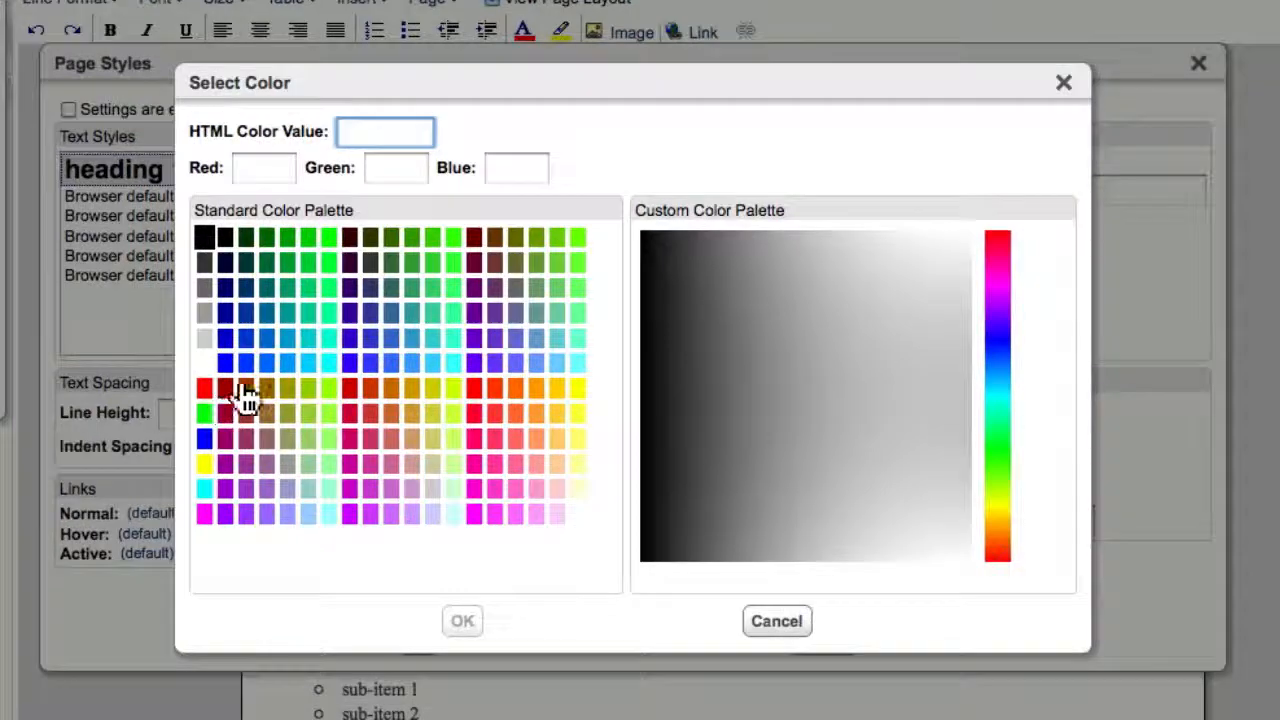
{"action": "left_click", "coordinate": [205, 389]}
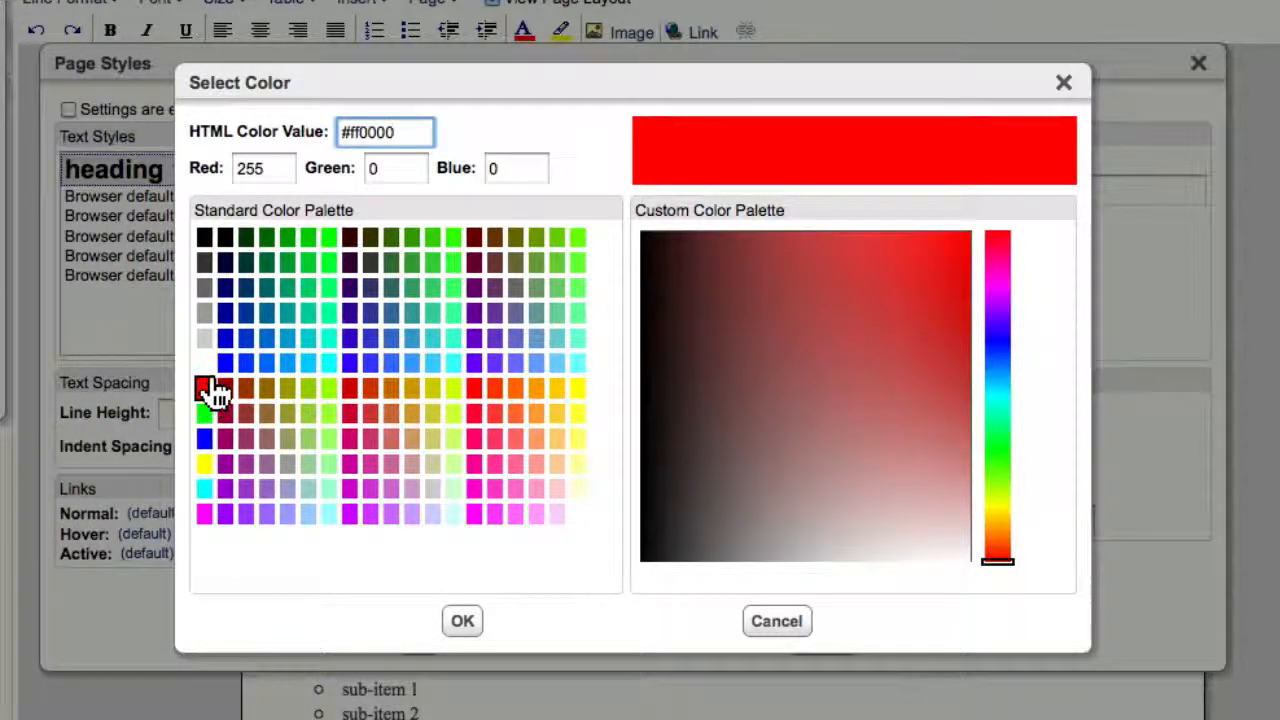
{"action": "left_click", "coordinate": [463, 624]}
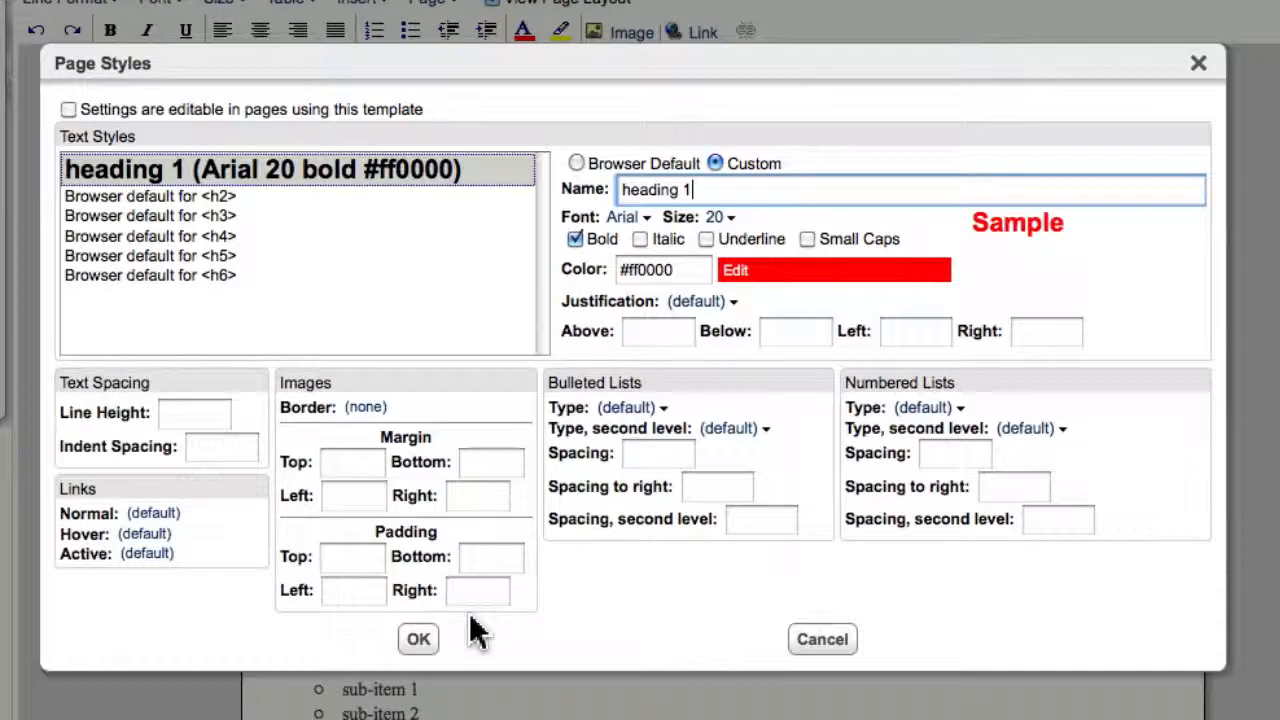
{"action": "left_click", "coordinate": [785, 332]}
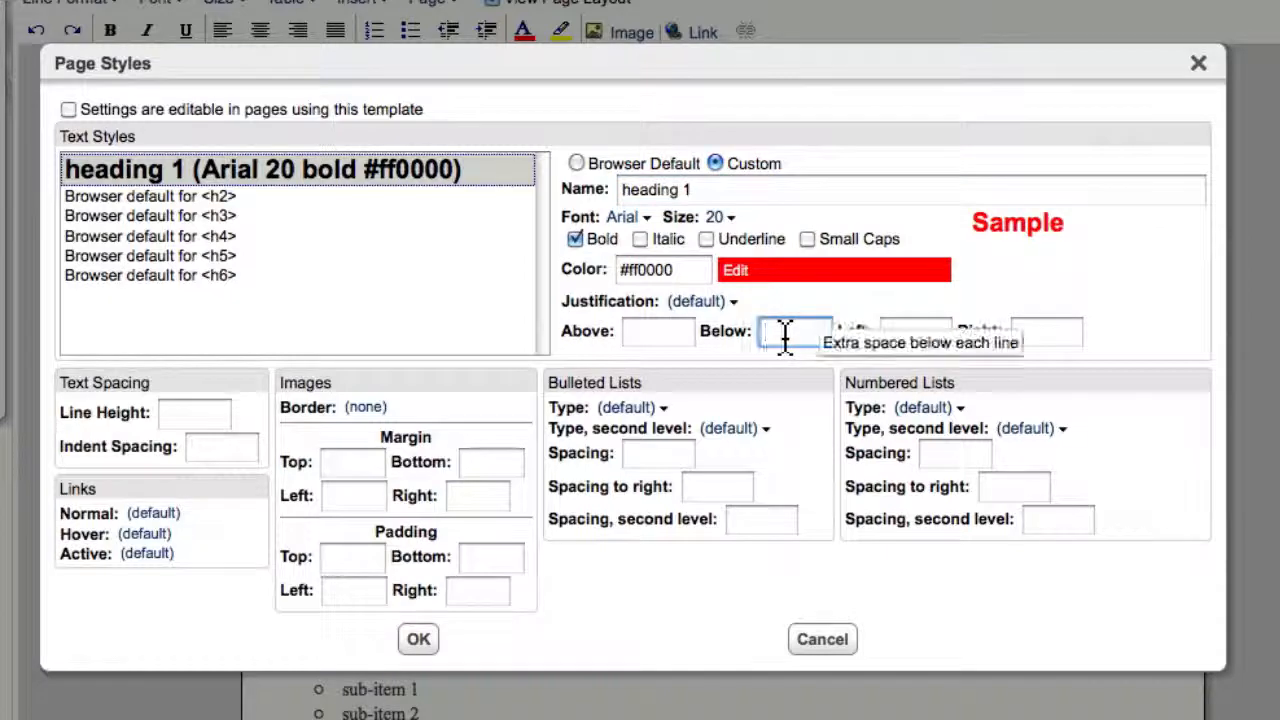
{"action": "type", "text": "8"}
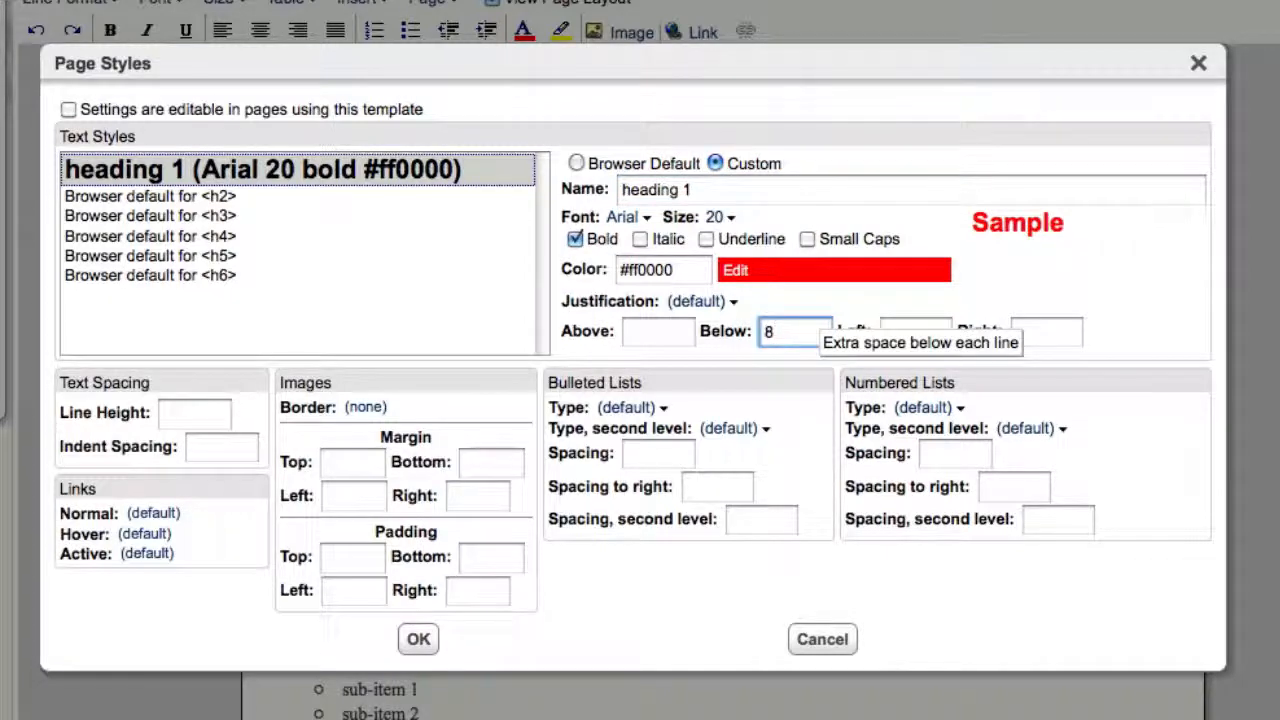
- Add custom styles heading 2 (Arial 18 bold #000099) and heading 3 (Arial 16 bold #ff0000, 6 above, 3 below), and apply the page styles
{"action": "left_click", "coordinate": [320, 196]}
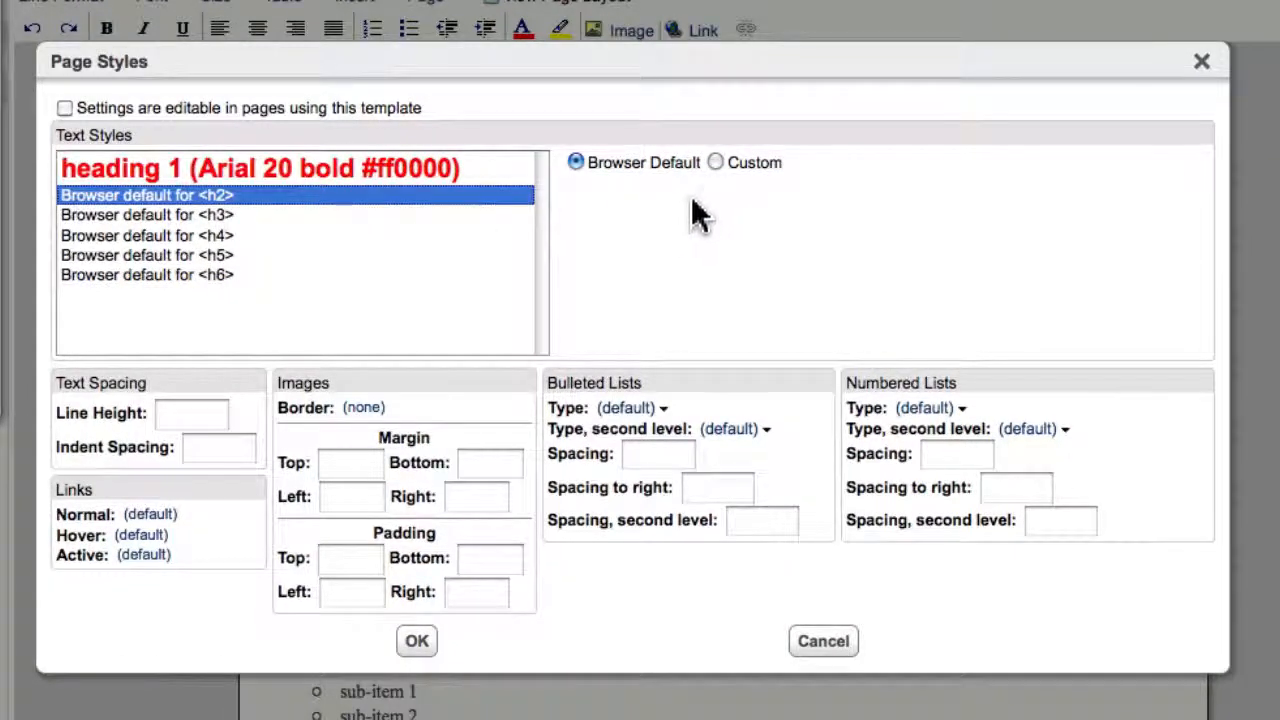
{"action": "left_click", "coordinate": [724, 164]}
{"action": "left_click", "coordinate": [727, 193]}
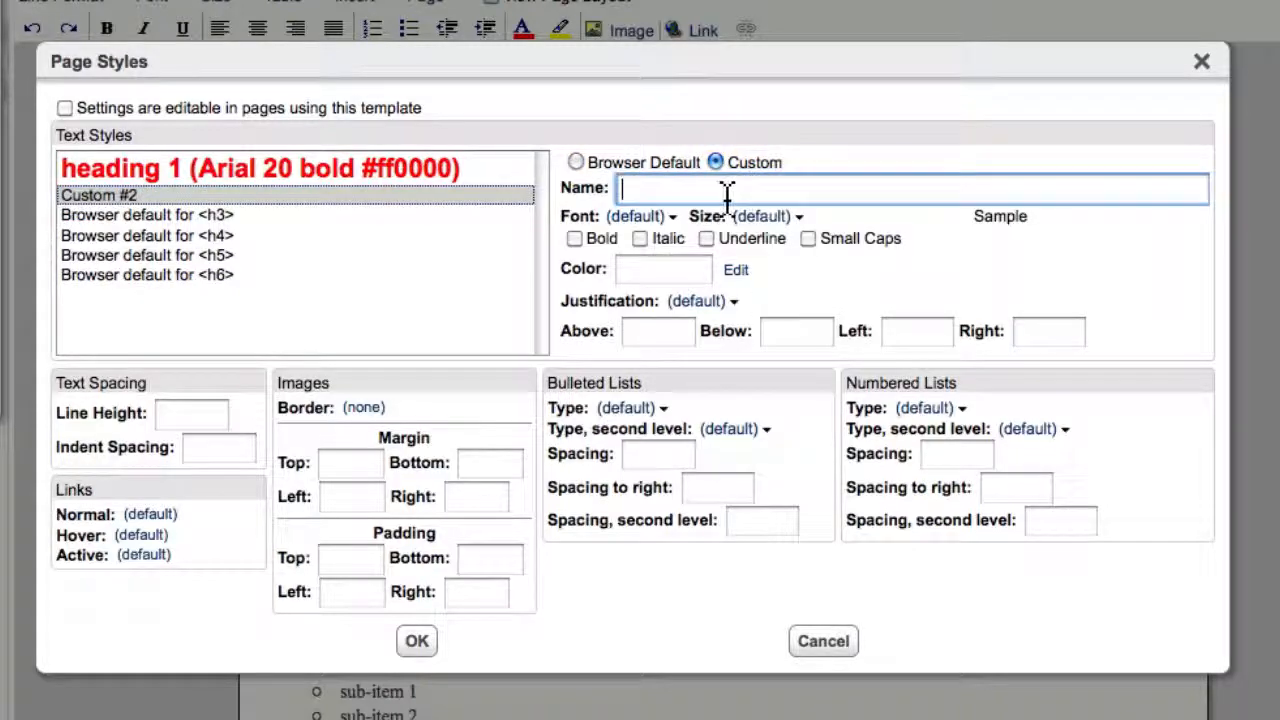
{"action": "type", "text": "heading 3"}
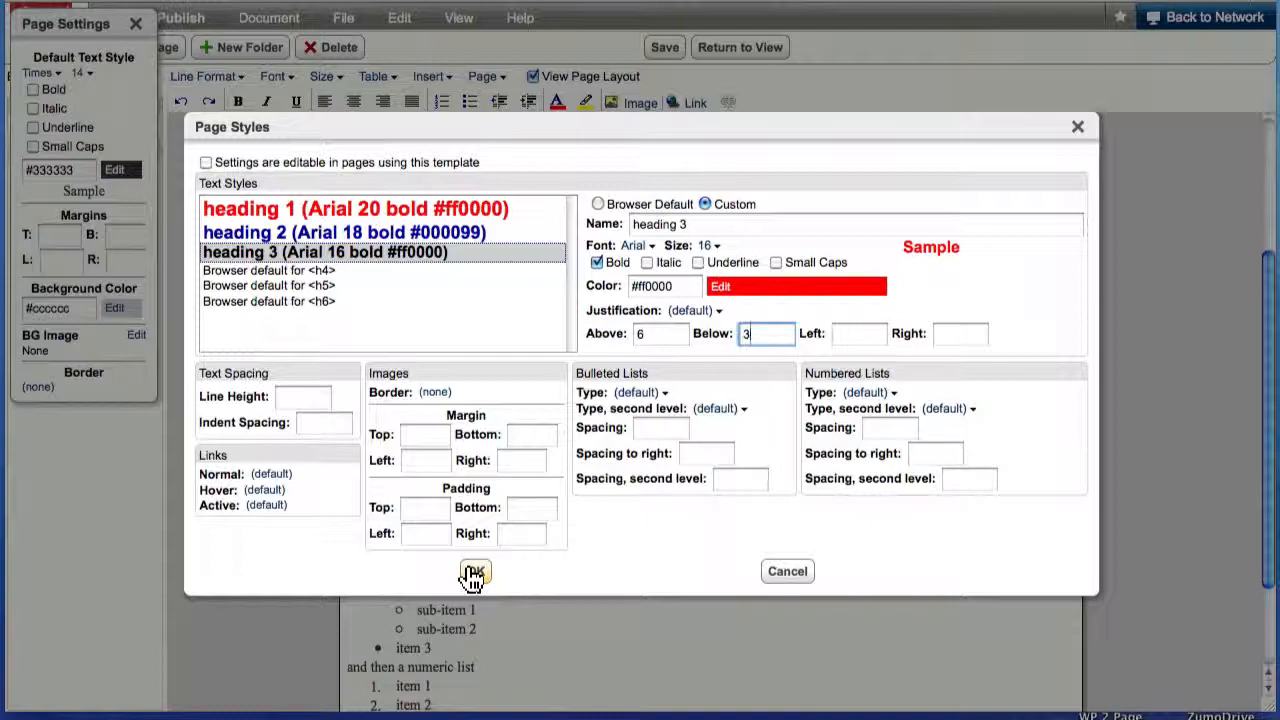
{"action": "left_click", "coordinate": [474, 573]}
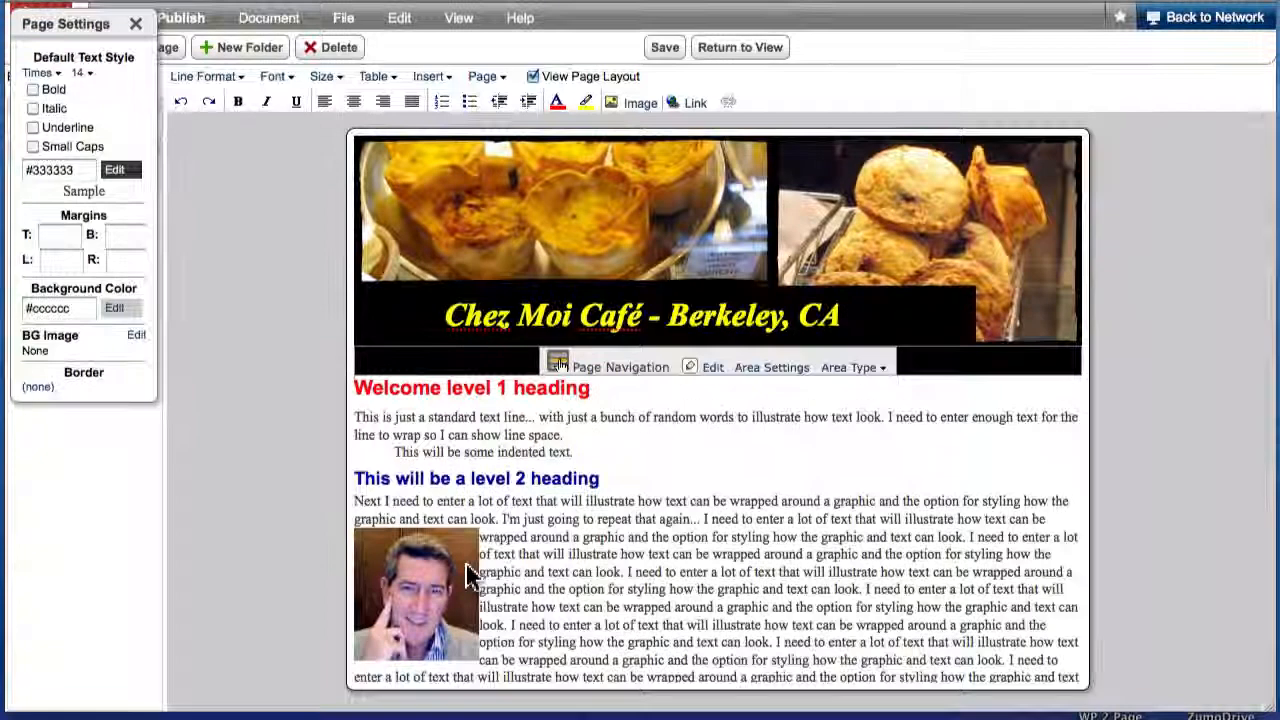
{"action": "scroll", "coordinate": [660, 560], "scroll_direction": "down", "scroll_amount": 5}
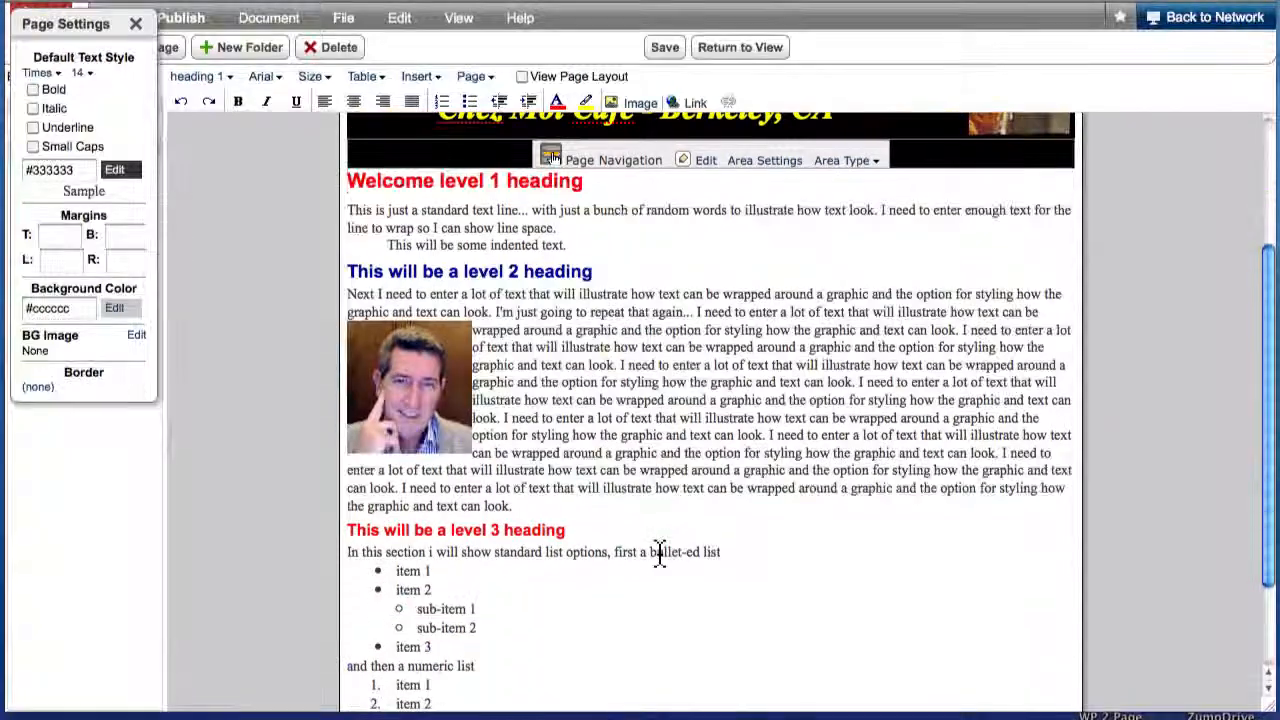
{"action": "scroll", "coordinate": [660, 556], "scroll_direction": "up", "scroll_amount": 2}
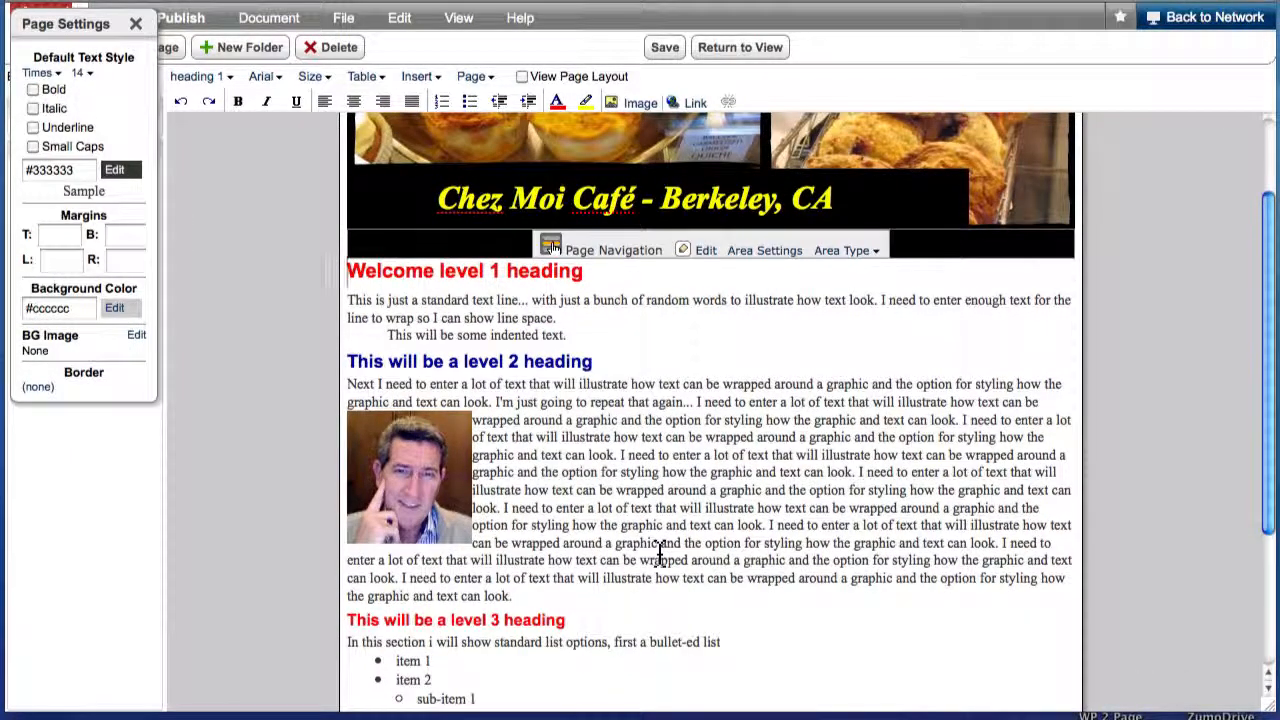
- Review the line formats available for the layout page's text and the page styles that define them
{"action": "scroll", "coordinate": [660, 556], "scroll_direction": "up", "scroll_amount": 1}
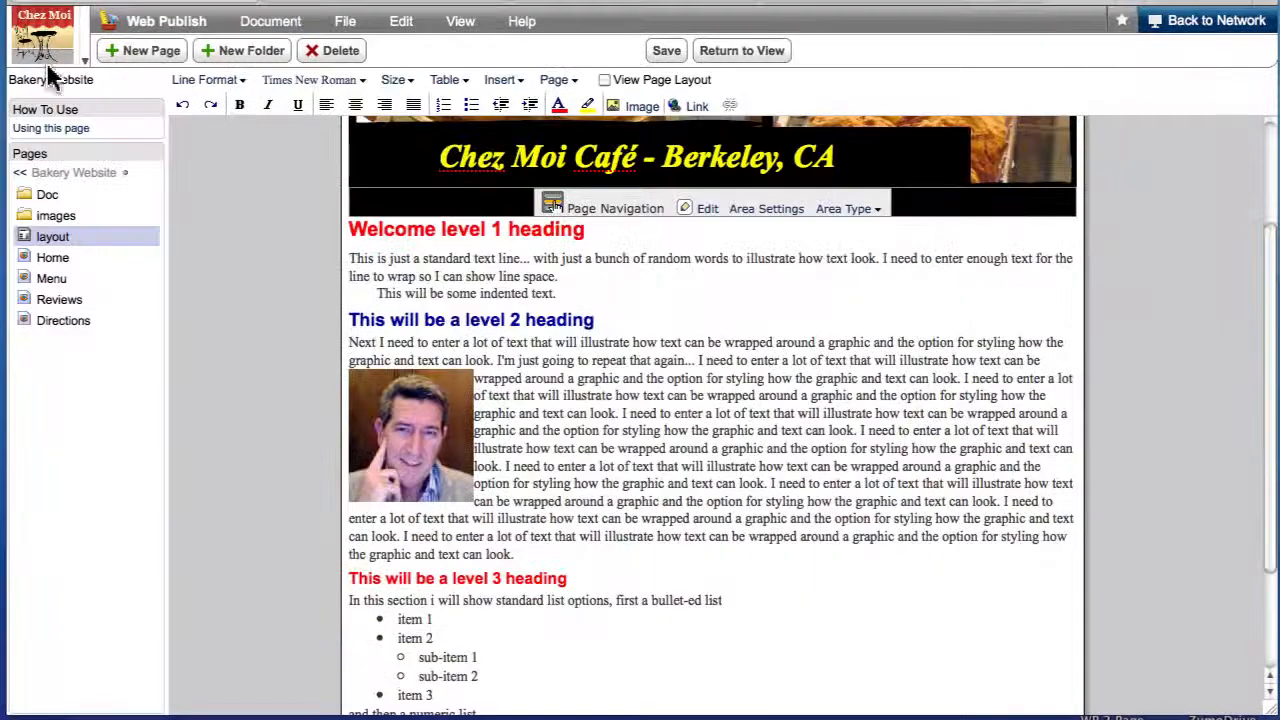
{"action": "left_click", "coordinate": [226, 86]}
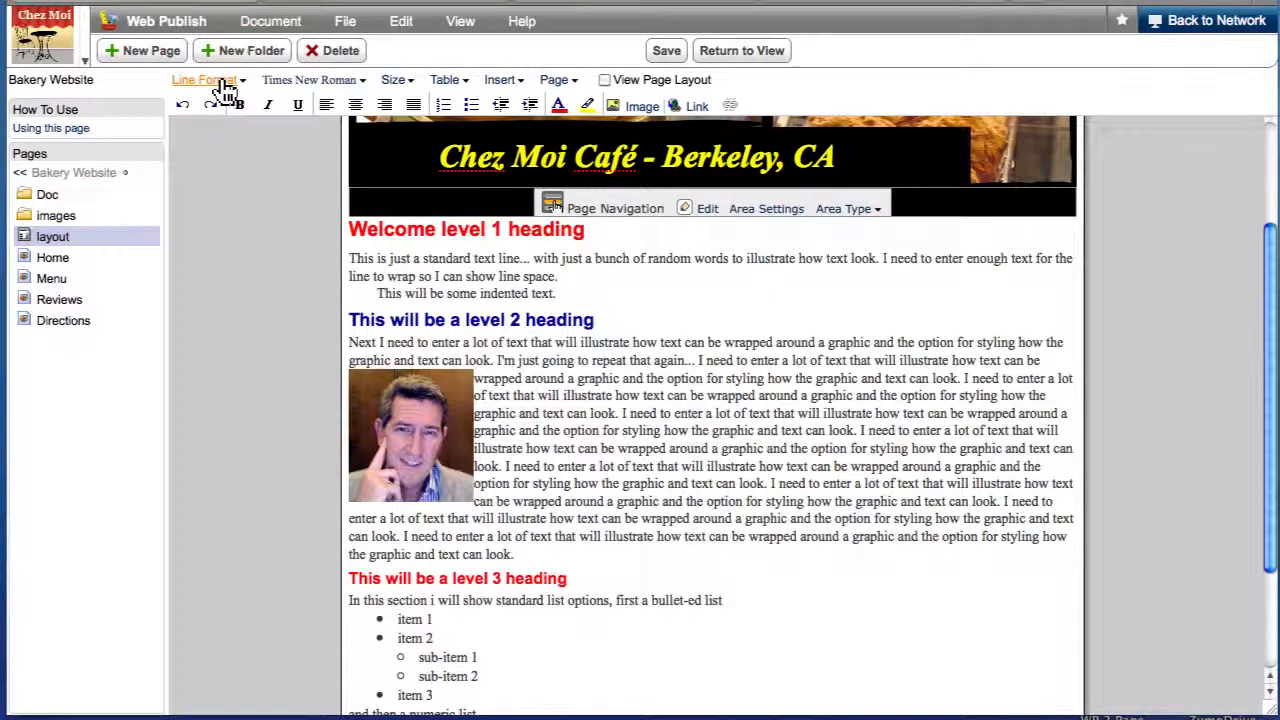
{"action": "left_click", "coordinate": [216, 82]}
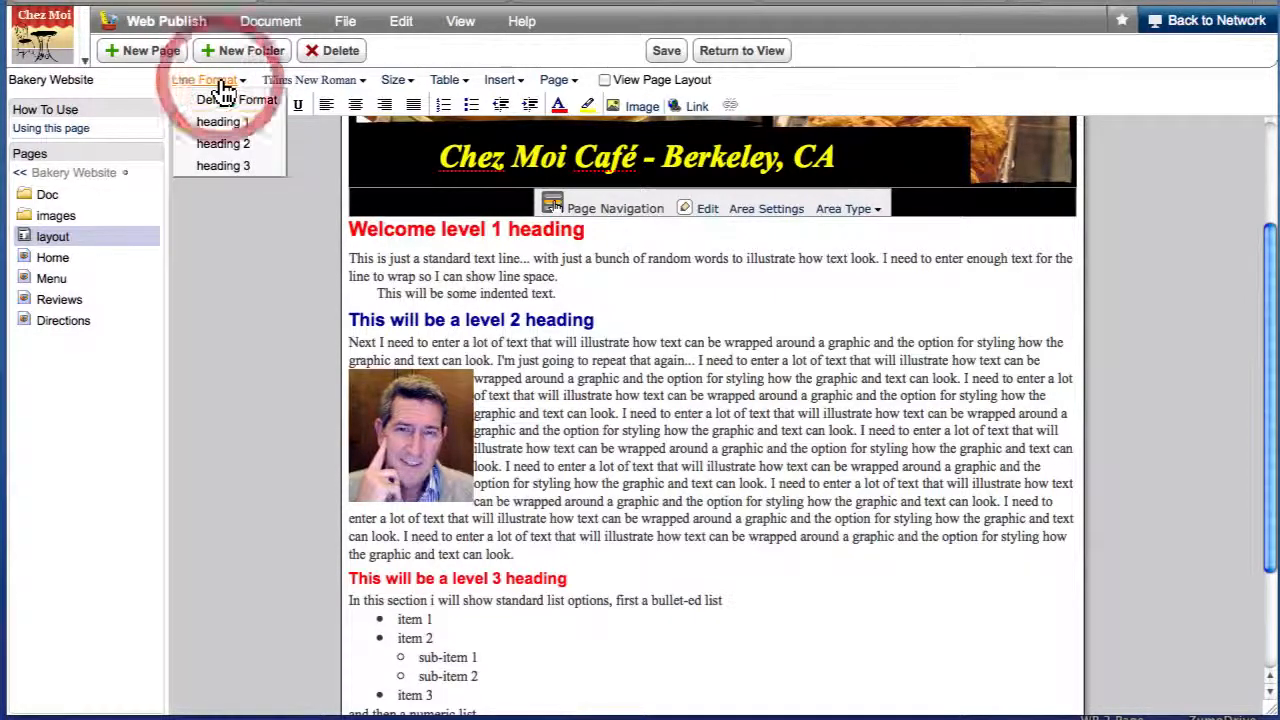
{"action": "left_click", "coordinate": [270, 184]}
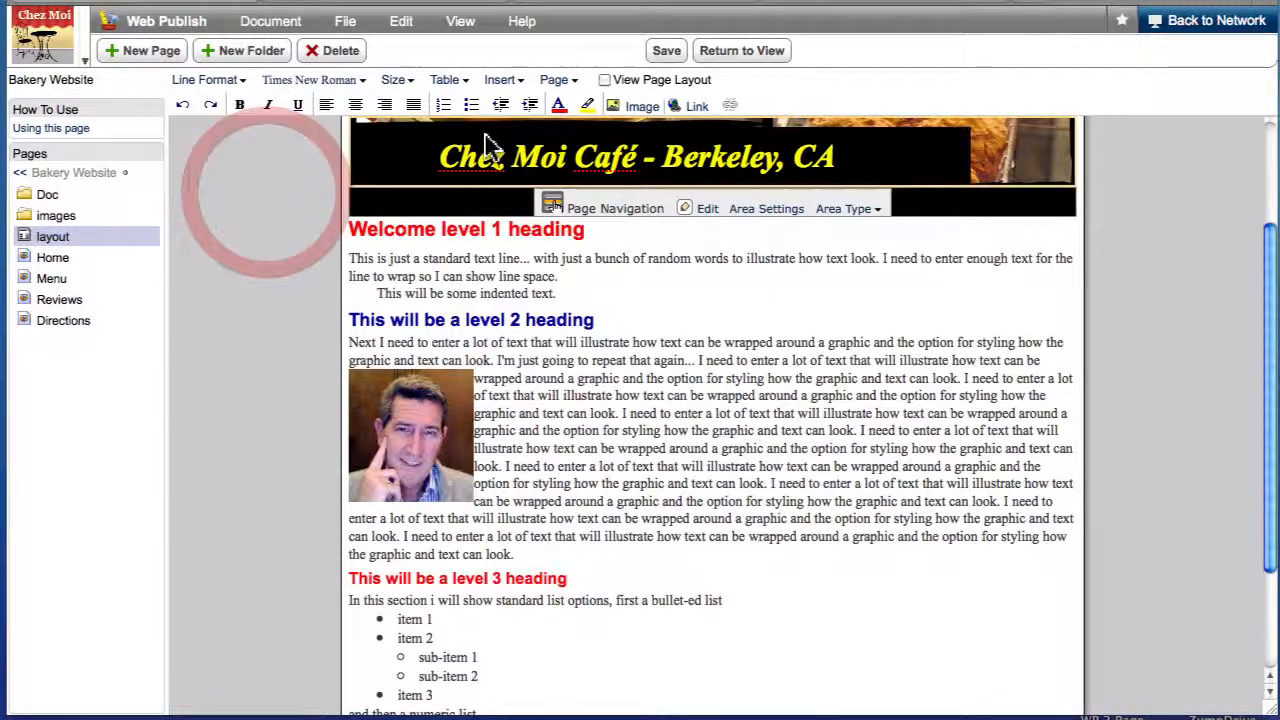
{"action": "left_click", "coordinate": [565, 82]}
{"action": "left_click", "coordinate": [592, 212]}
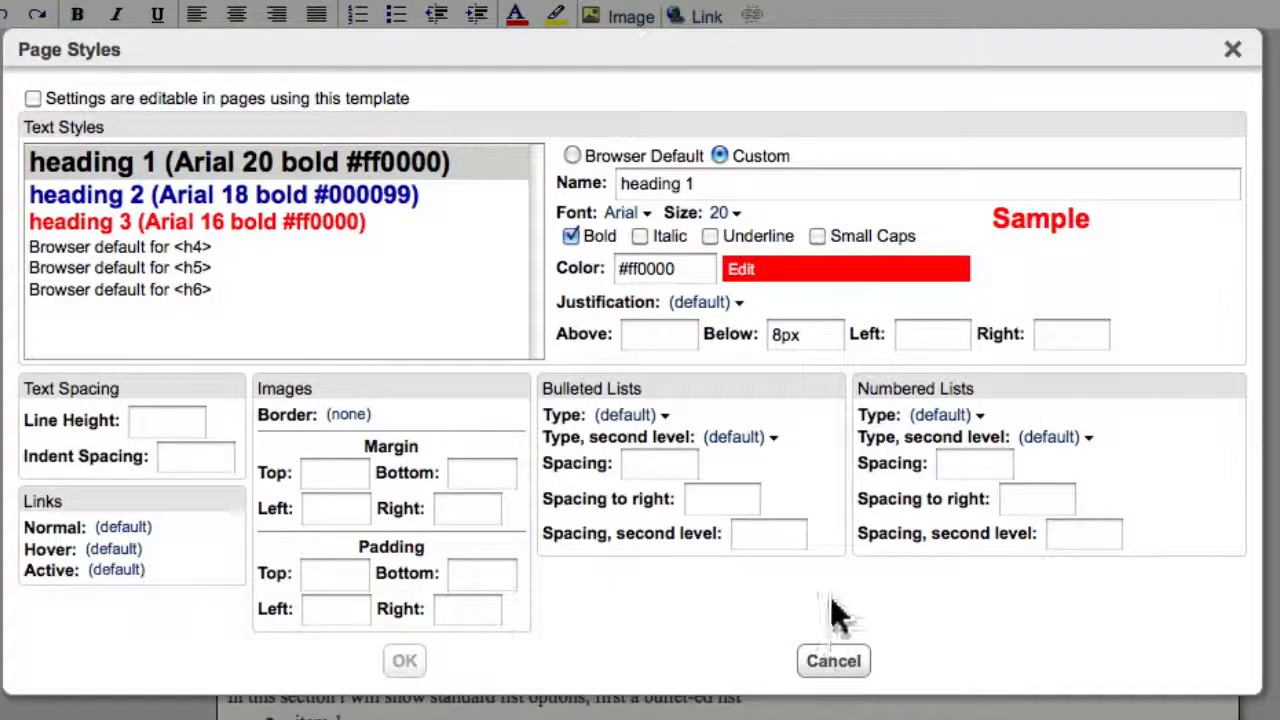
{"action": "left_click", "coordinate": [830, 661]}
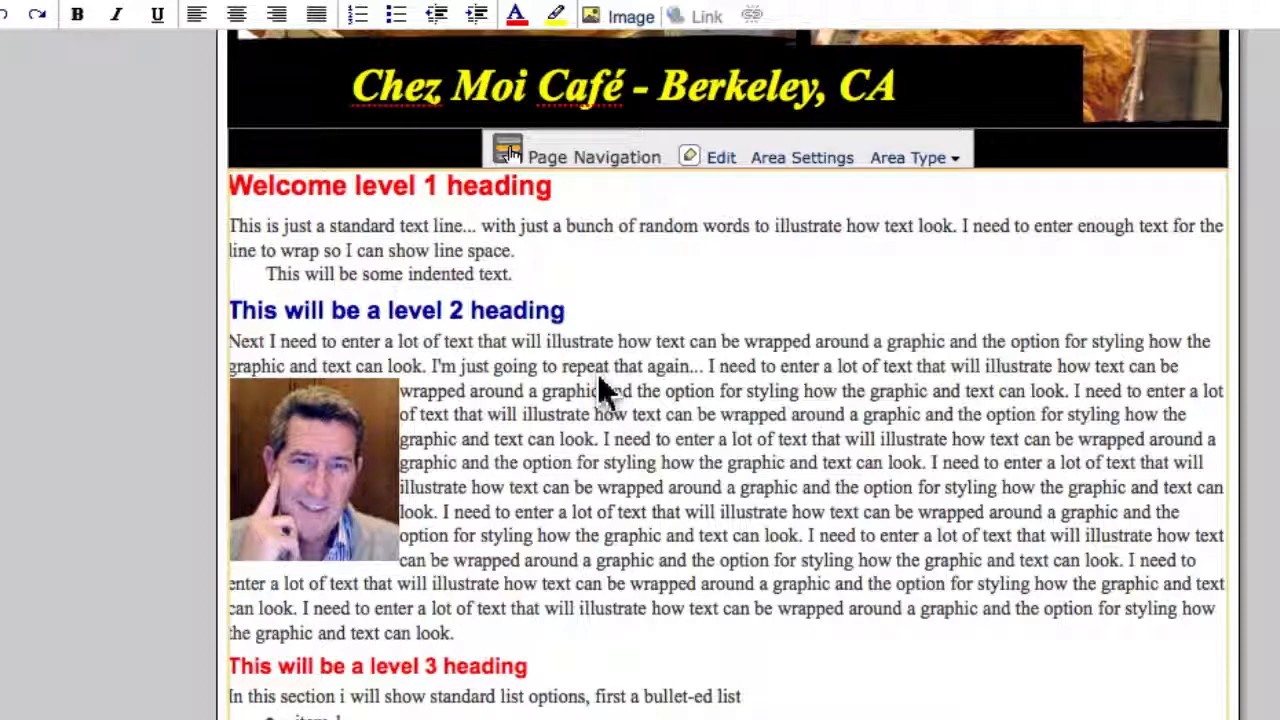
- Set the text line height in the page styles to 1.5em and apply it to the layout page
{"action": "left_click", "coordinate": [433, 8]}
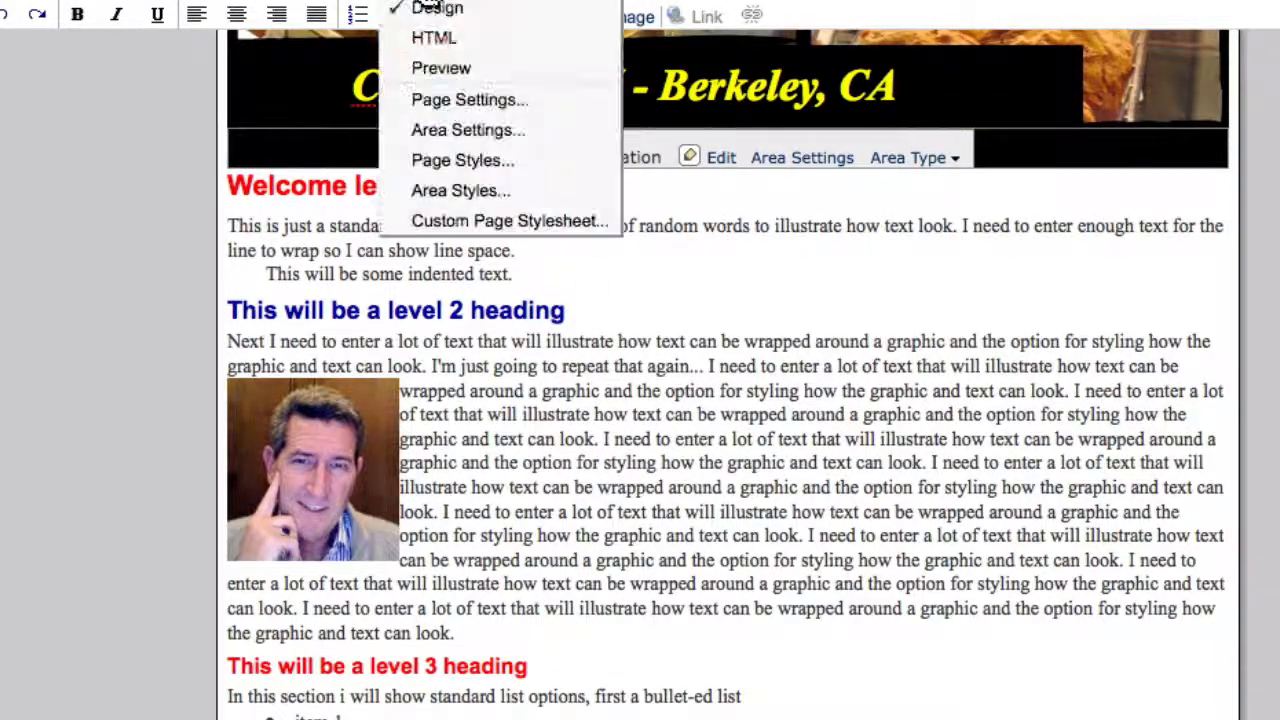
{"action": "left_click", "coordinate": [452, 162]}
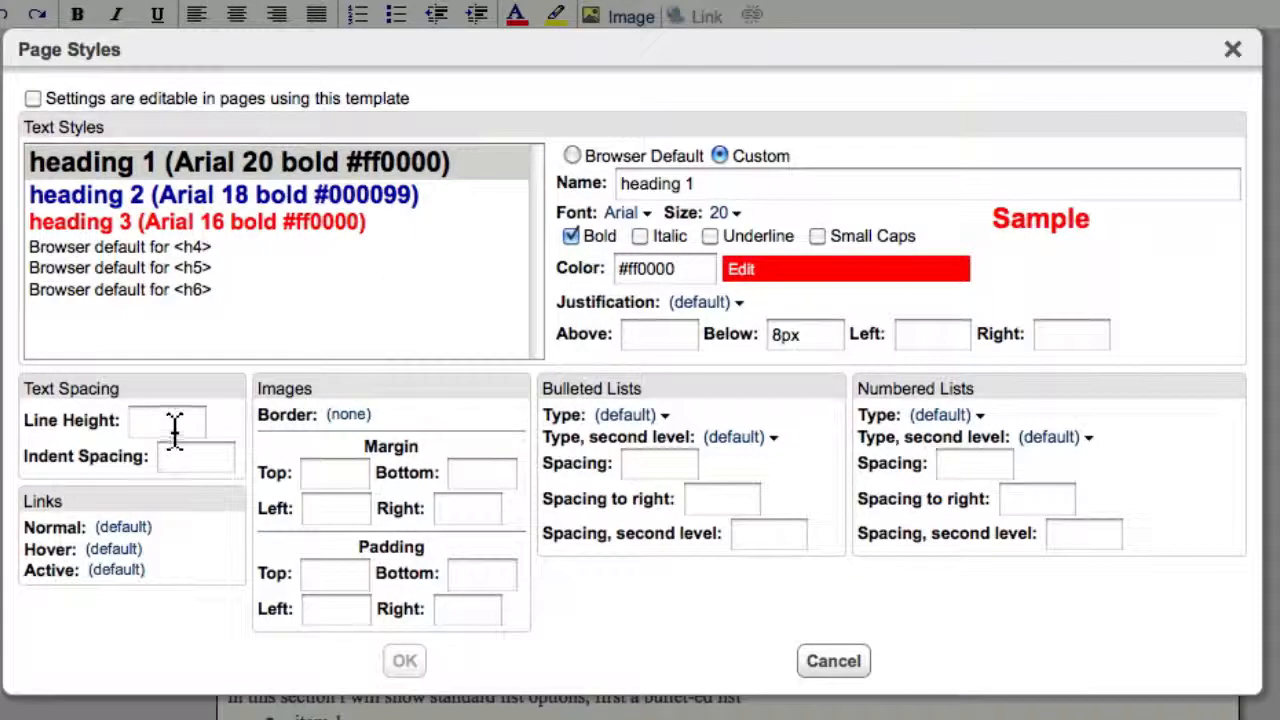
{"action": "left_click", "coordinate": [174, 428]}
{"action": "type", "text": "25px"}
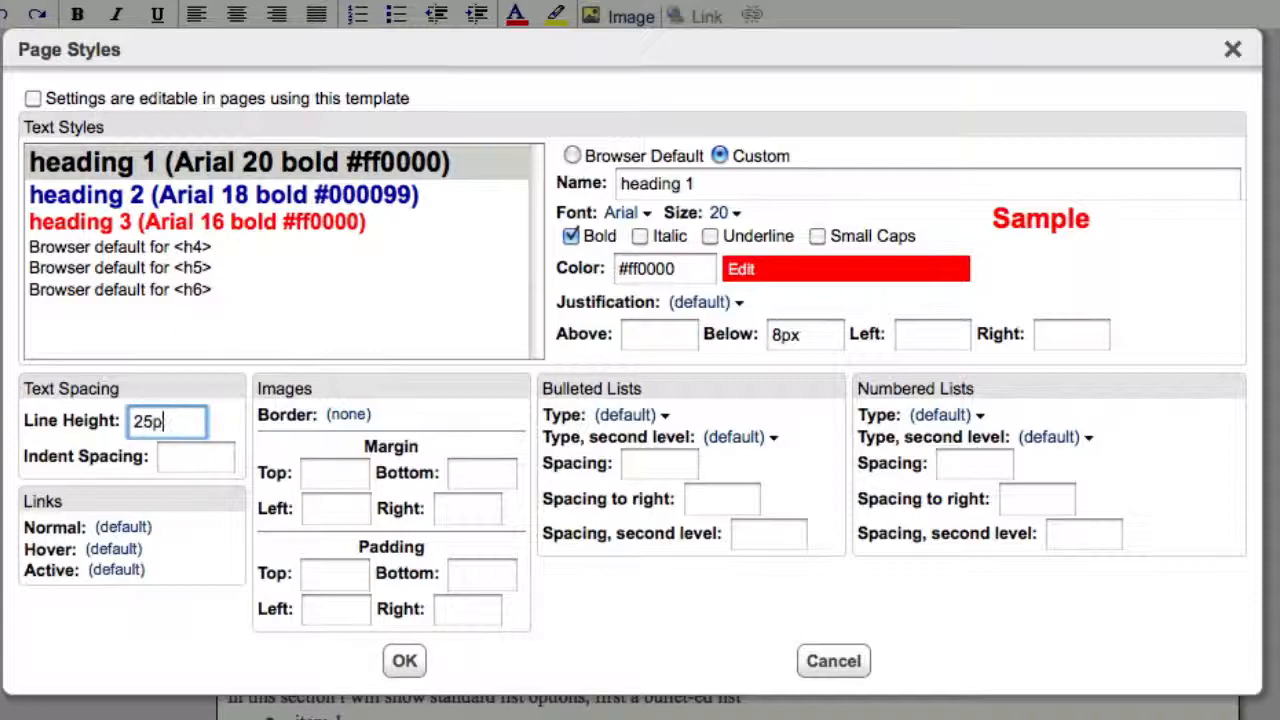
{"action": "key", "text": "BackSpace"}
{"action": "key", "text": "BackSpace"}
{"action": "key", "text": "BackSpace"}
{"action": "type", "text": "1"}
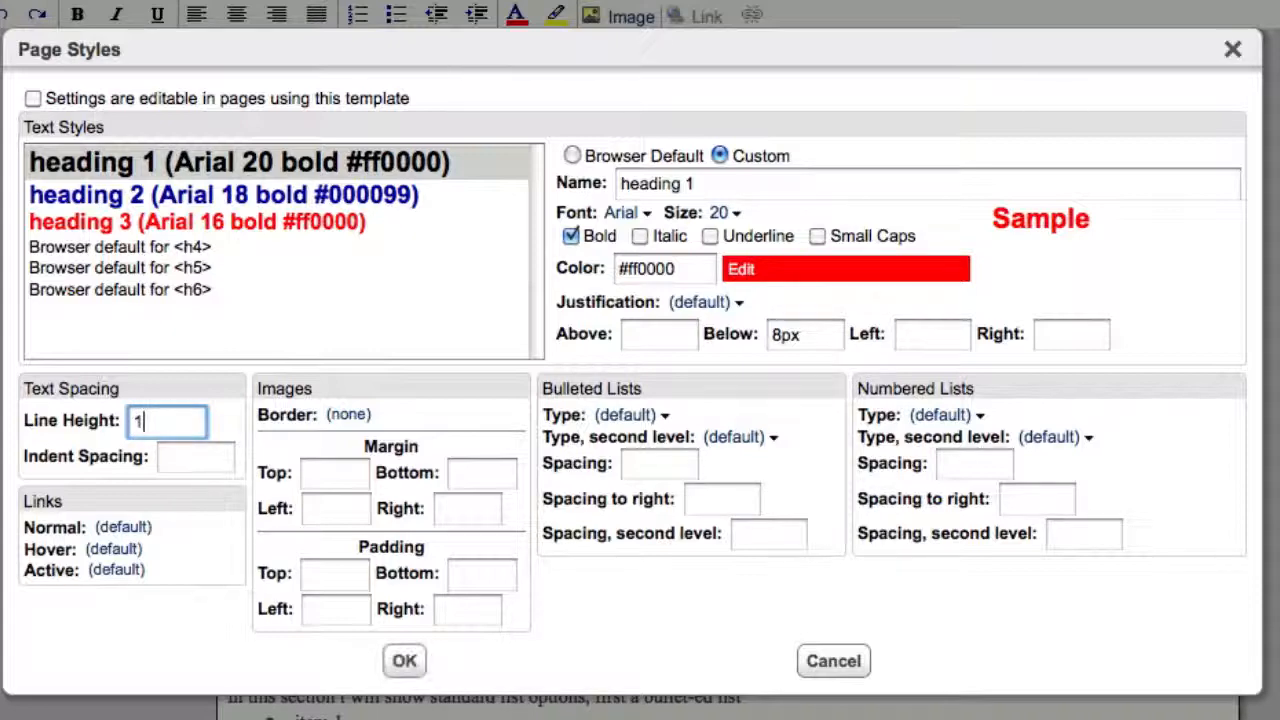
{"action": "type", "text": ".5em"}
{"action": "left_click", "coordinate": [405, 665]}
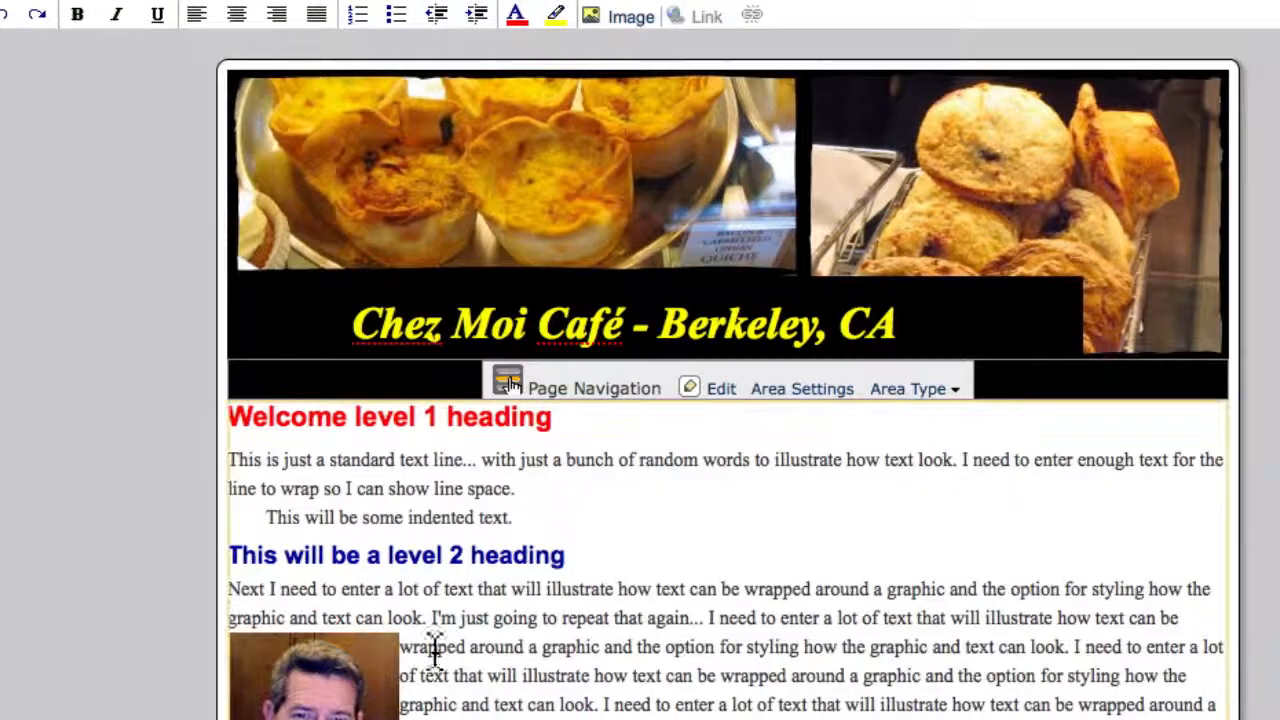
- Remove the indent from the line "This will be some indented text." and indent it again
{"action": "left_click", "coordinate": [568, 610]}
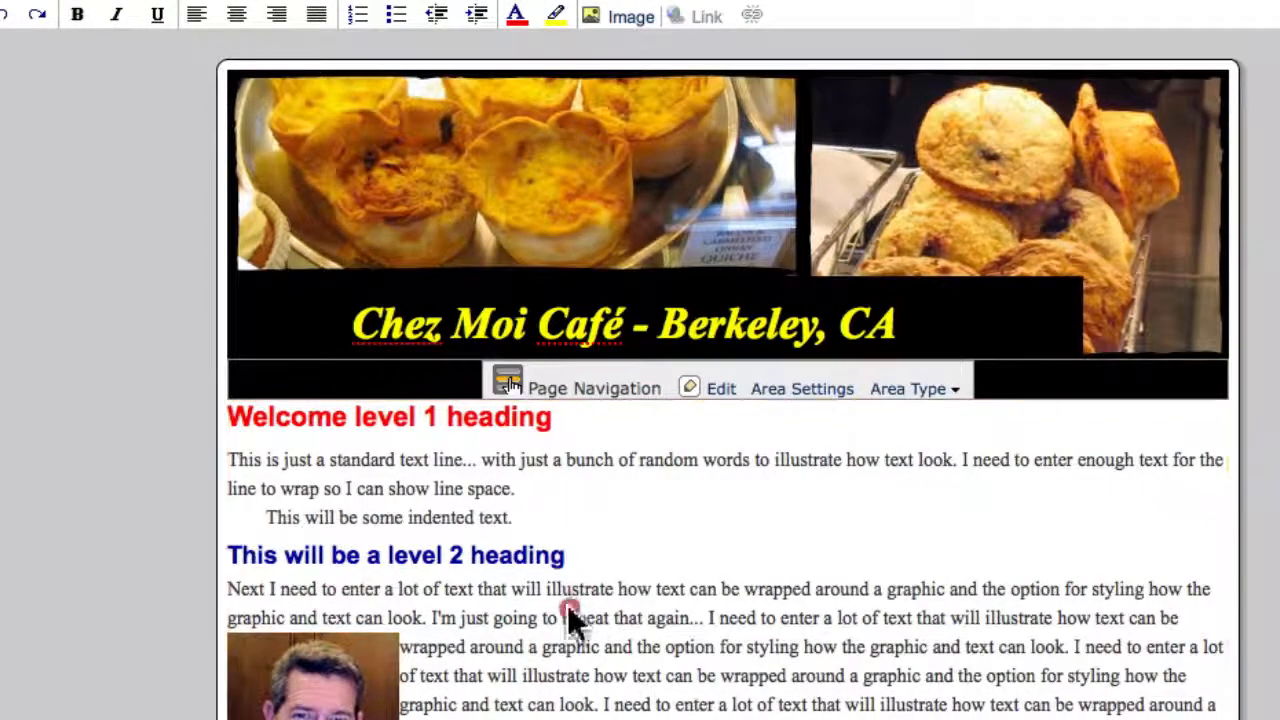
{"action": "left_click", "coordinate": [570, 614]}
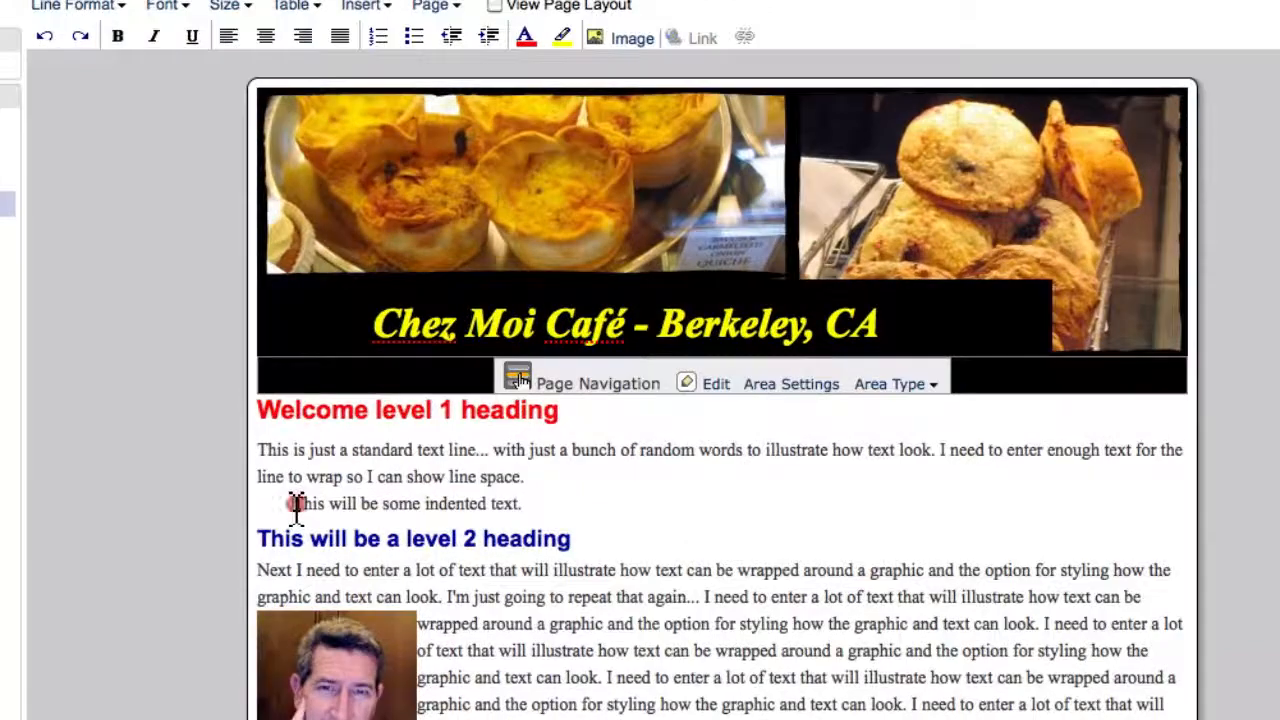
{"action": "left_click", "coordinate": [375, 470]}
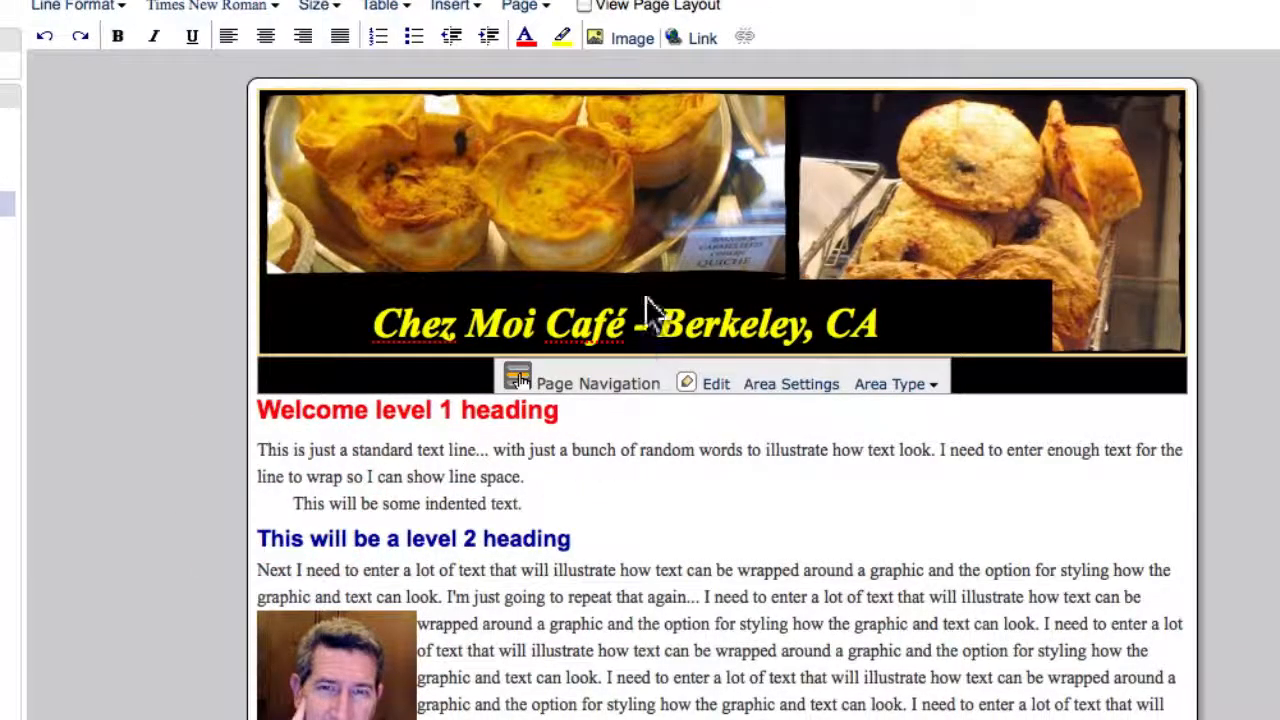
{"action": "left_click", "coordinate": [452, 38]}
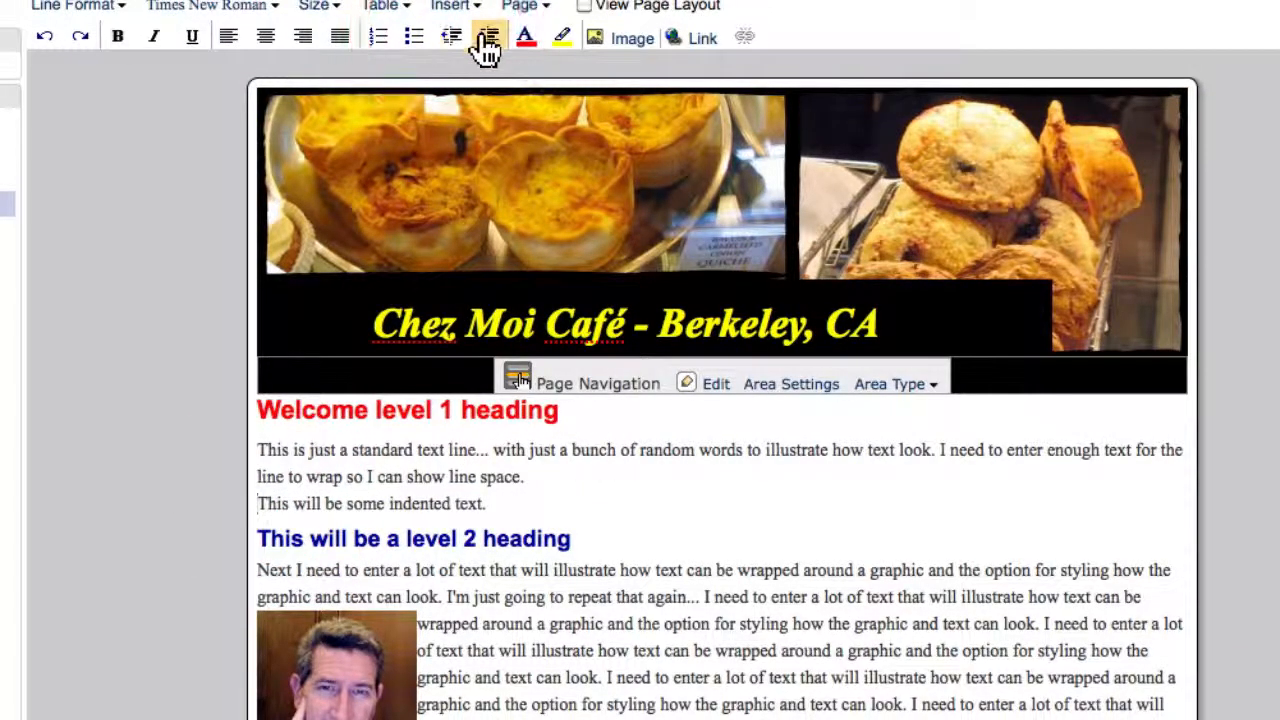
{"action": "left_click", "coordinate": [488, 38]}
- In the page styles, clear the line height, set the indent spacing to 5em and apply the changes
{"action": "left_click", "coordinate": [518, 8]}
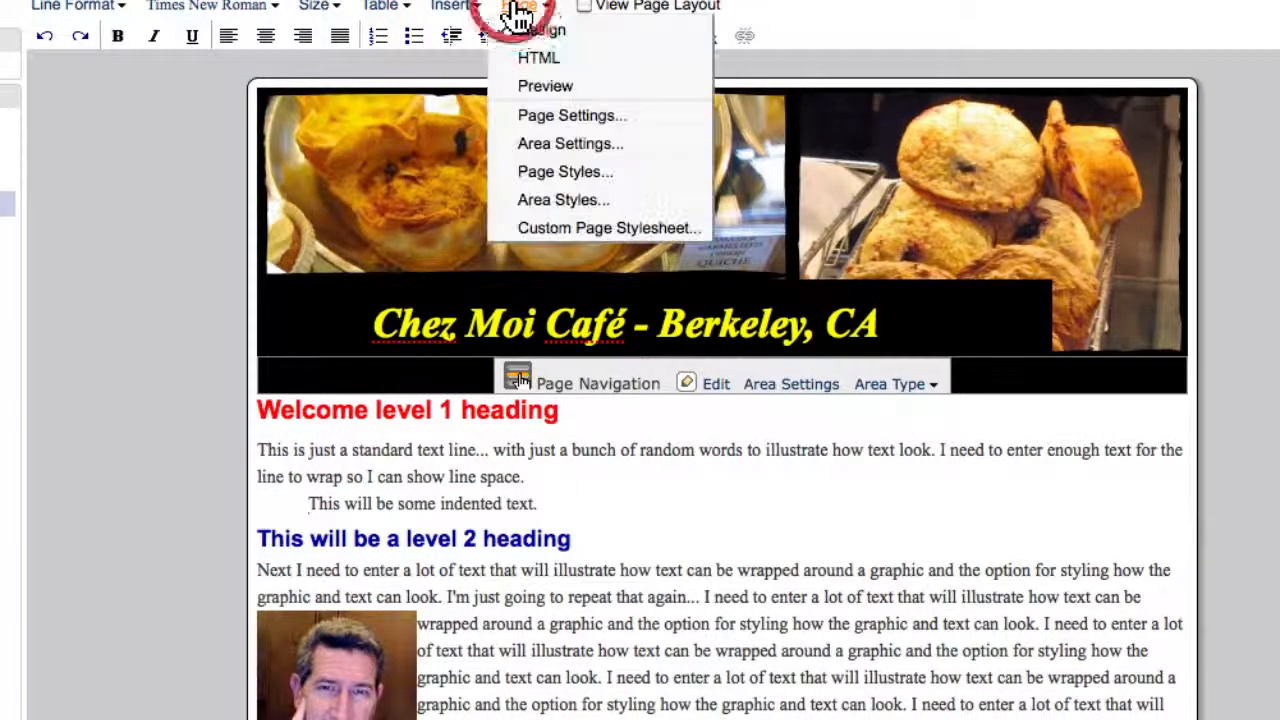
{"action": "left_click", "coordinate": [586, 175]}
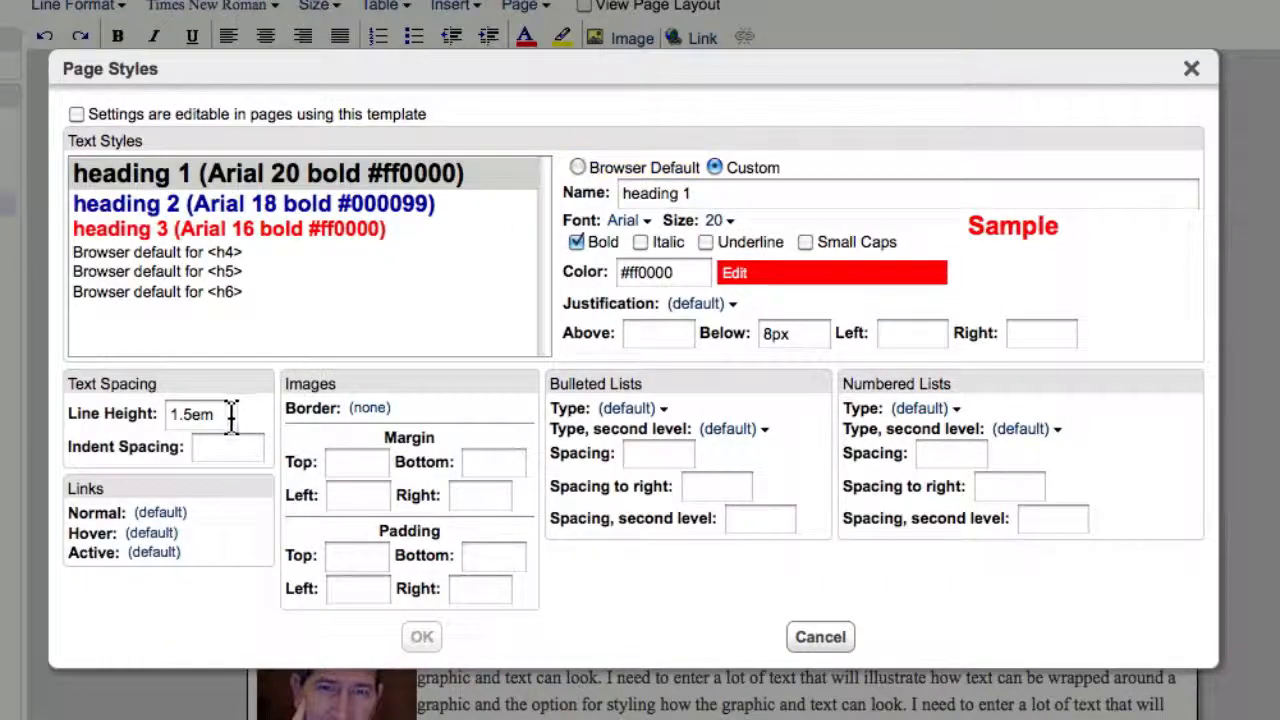
{"action": "left_click_drag", "start_coordinate": [229, 414], "coordinate": [56, 410]}
{"action": "key", "text": "BackSpace"}
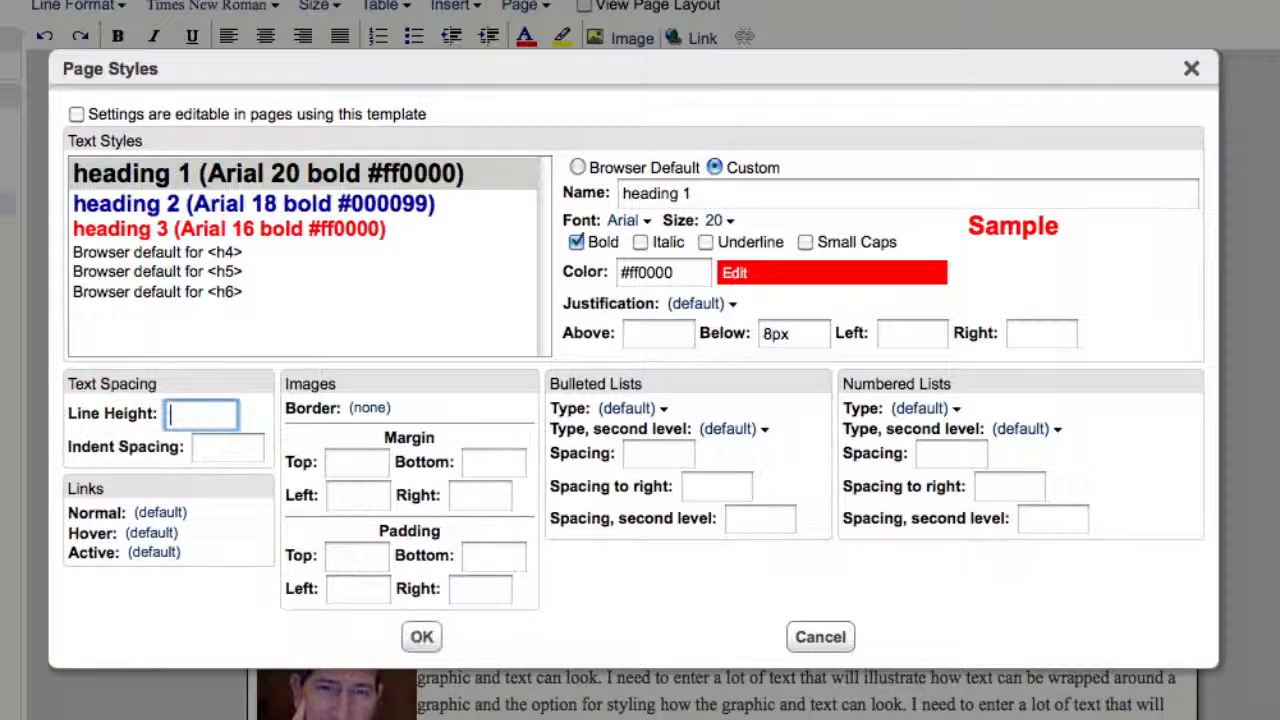
{"action": "left_click", "coordinate": [229, 447]}
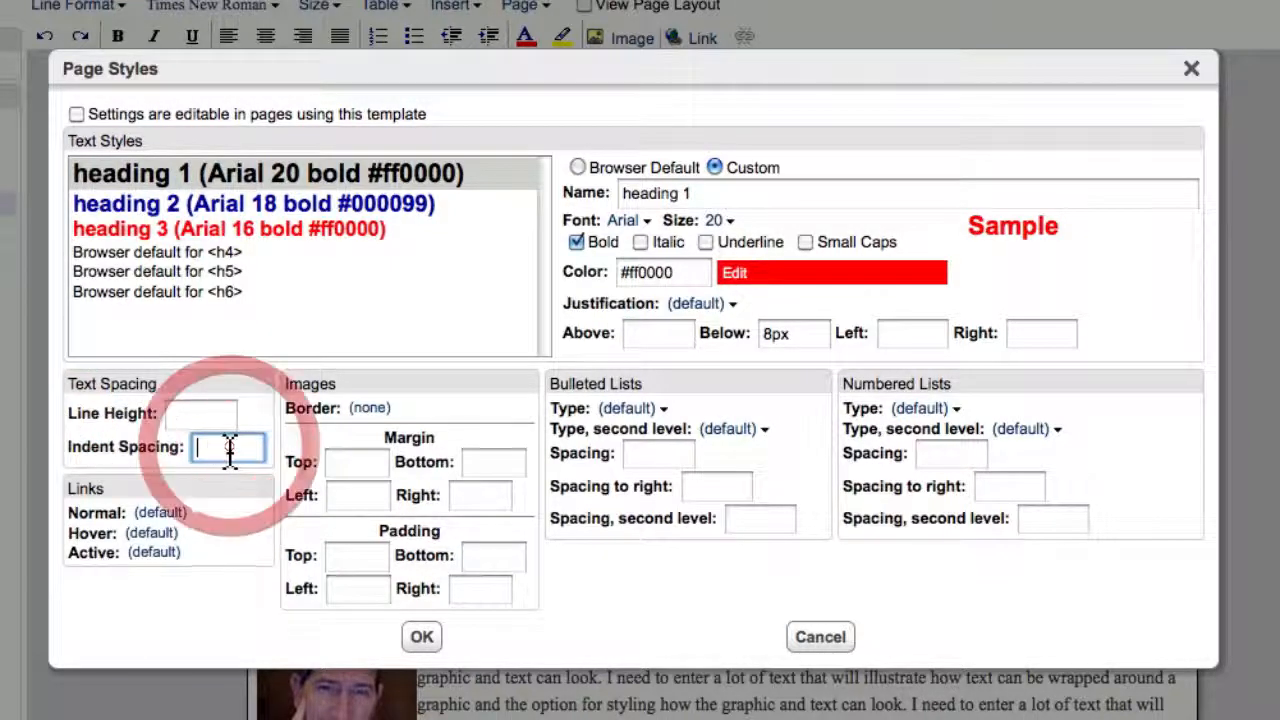
{"action": "type", "text": "5"}
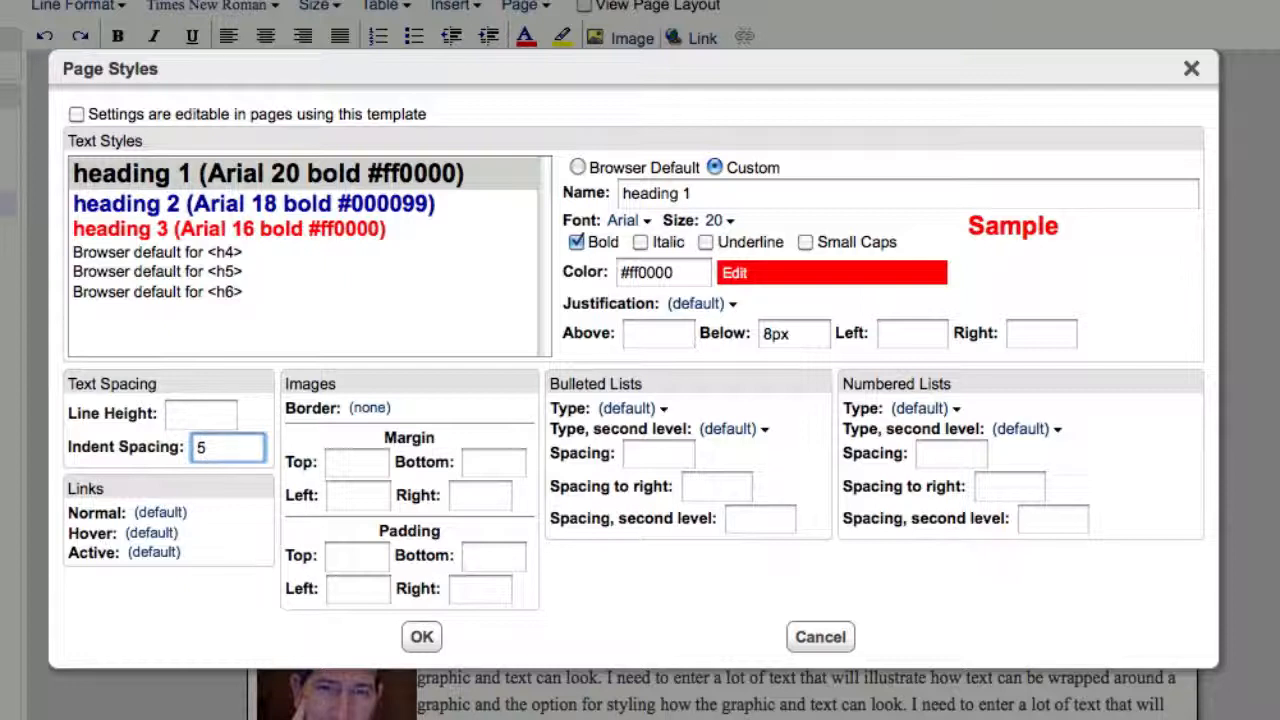
{"action": "type", "text": "em"}
{"action": "left_click", "coordinate": [418, 640]}
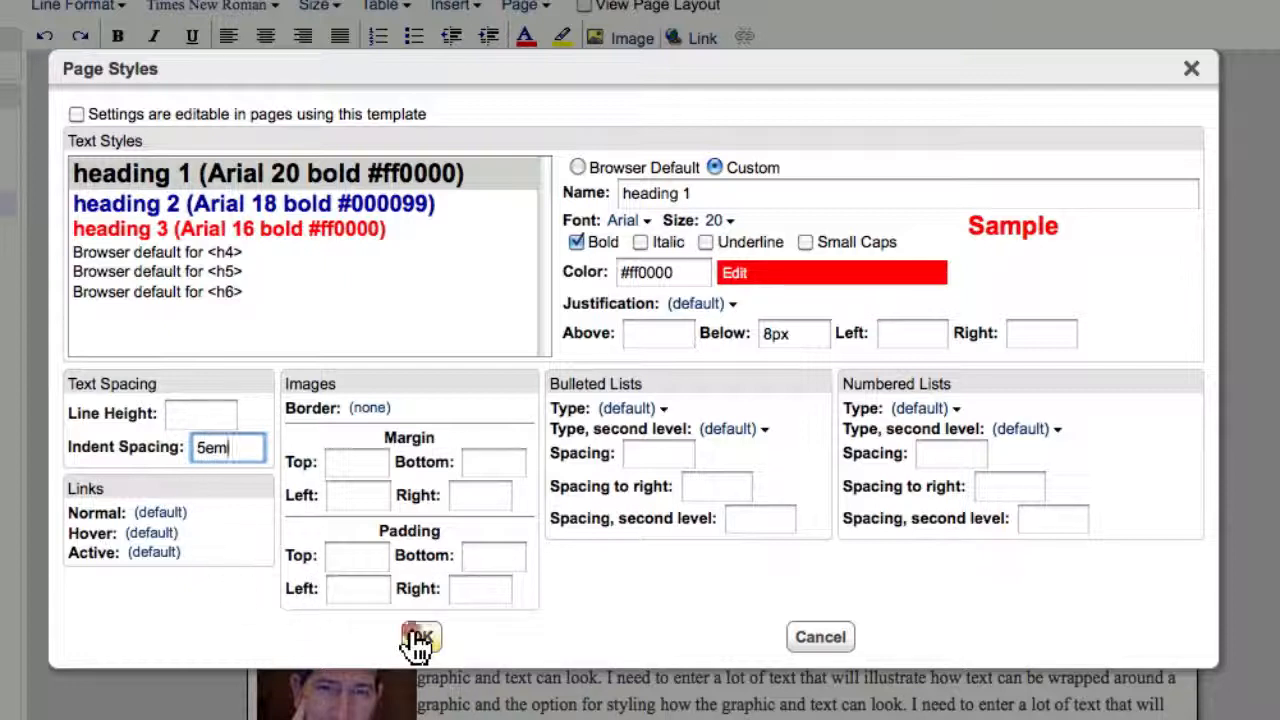